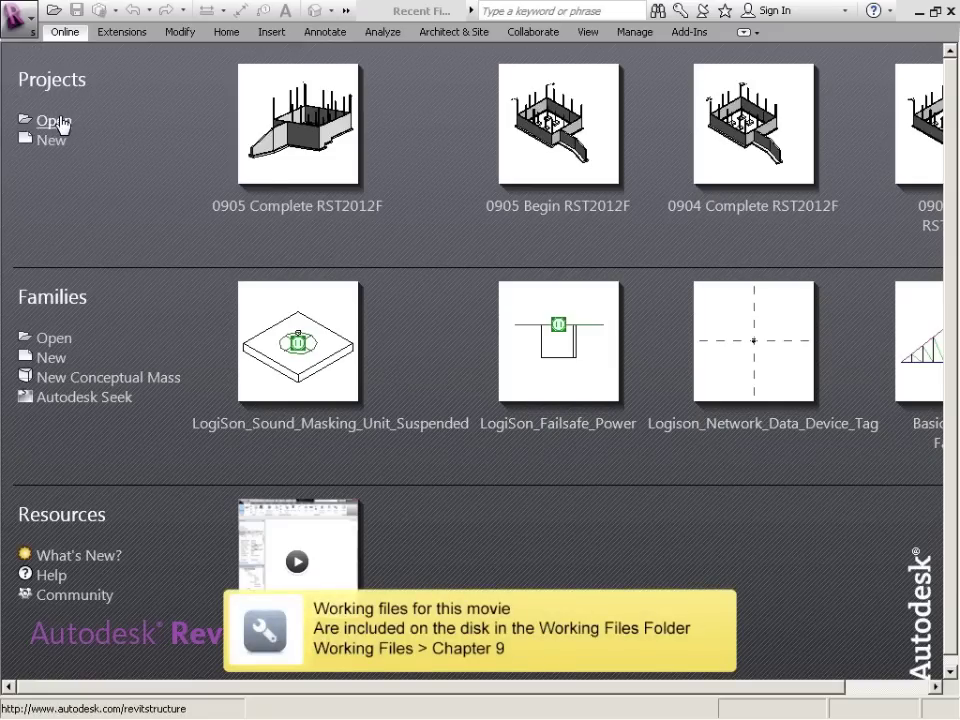
# Step: Open the 0905 Complete RST2012F.rvt project
pyautogui.click(53, 121)
pyautogui.scroll(-12, 665, 407)
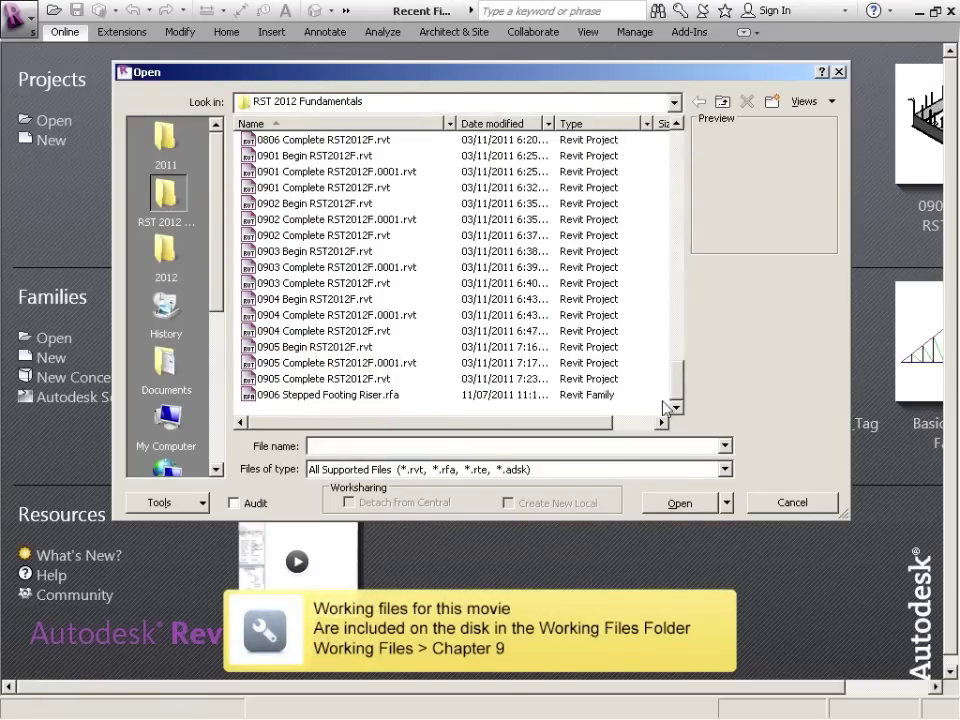
pyautogui.click(600, 379)
pyautogui.click(664, 504)
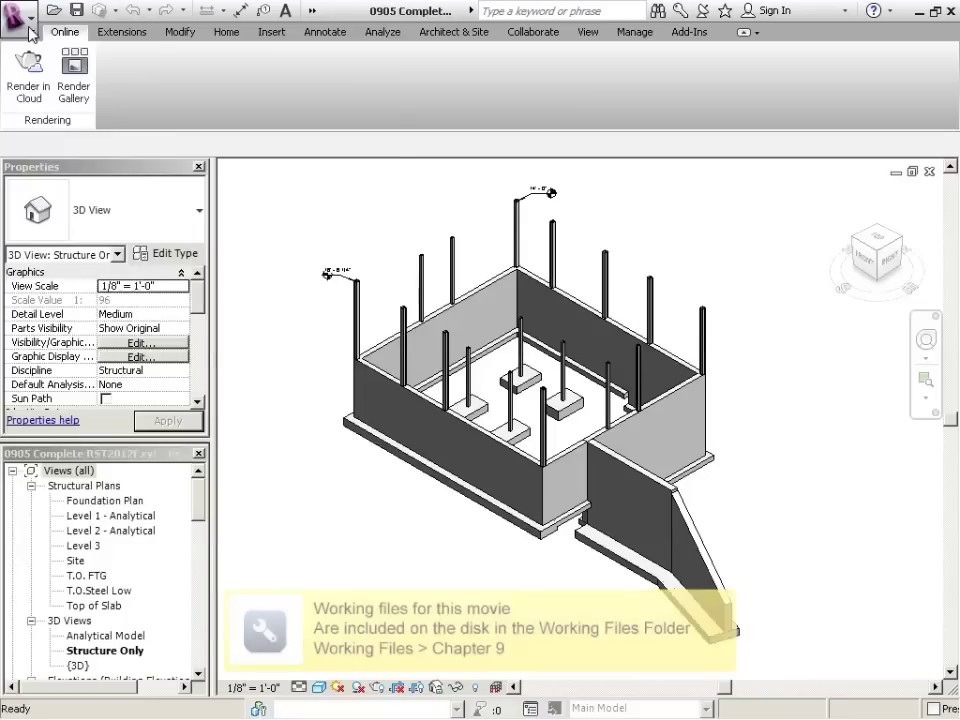
# Step: Save the project as 0906 Begin RST2012F
pyautogui.click(20, 15)
pyautogui.moveTo(69, 229)
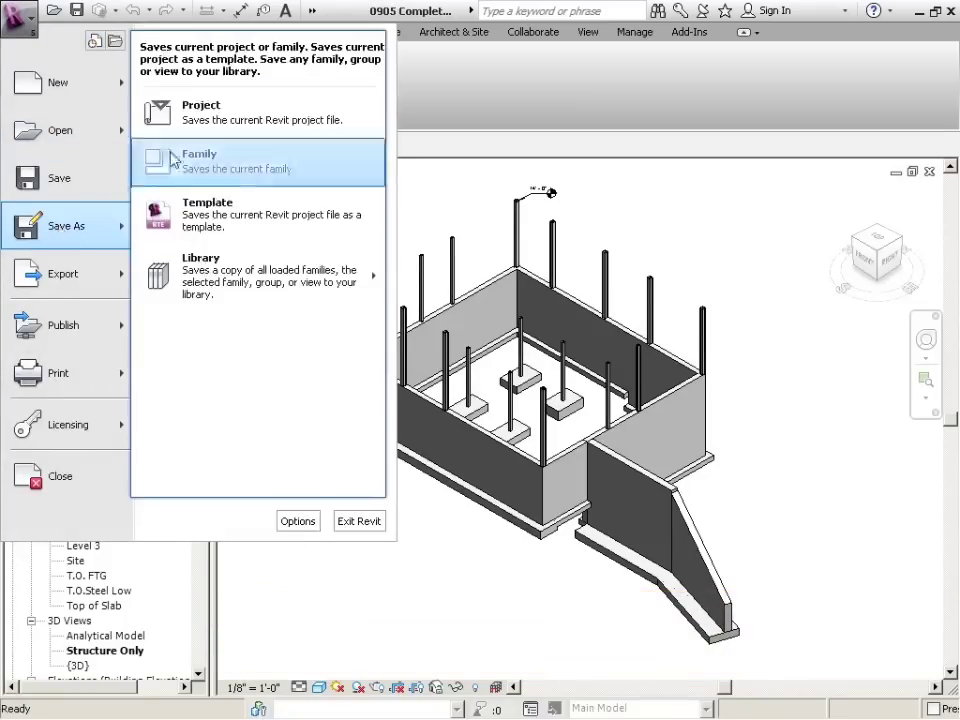
pyautogui.click(174, 111)
pyautogui.click(382, 460)
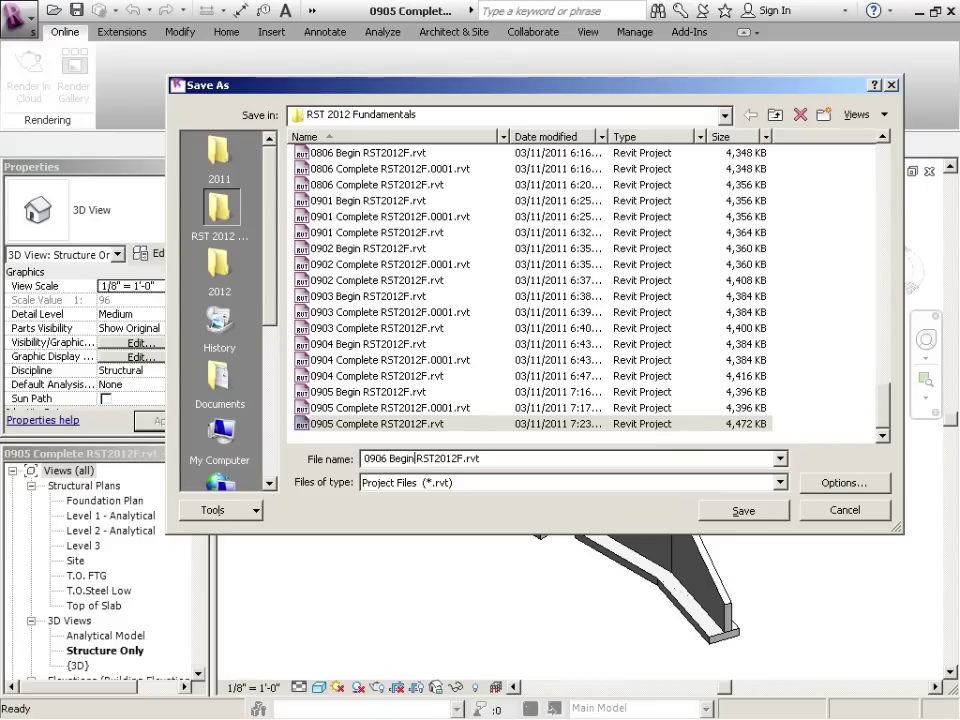
pyautogui.click(729, 516)
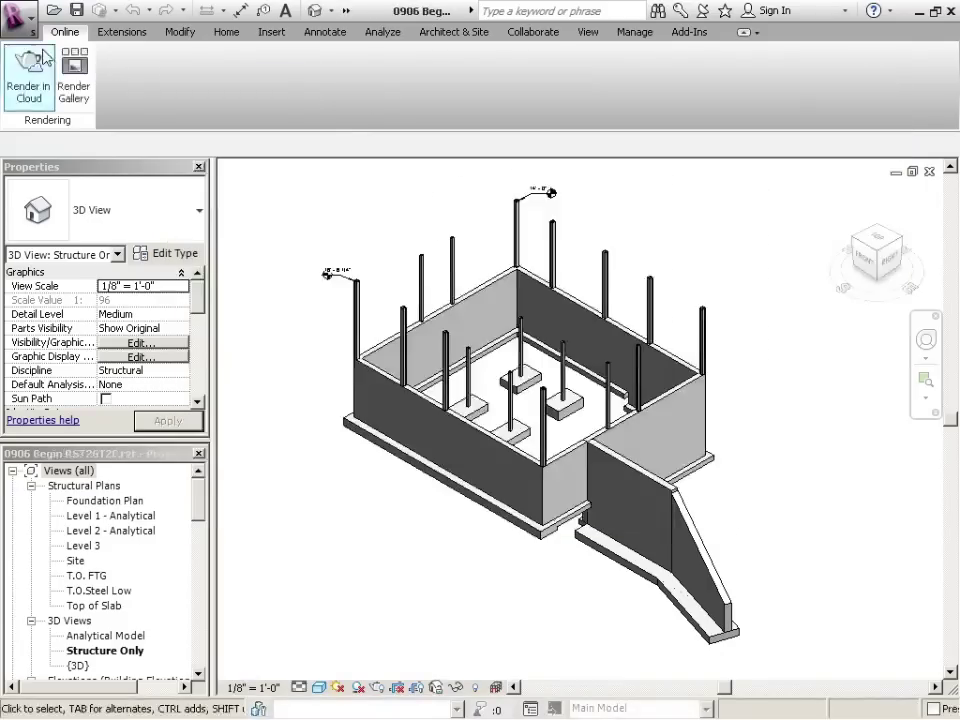
# Step: Save the project again as 0906 Complete RST2012F.rvt, replacing 'Begin' with 'Complete'
pyautogui.click(15, 17)
pyautogui.moveTo(95, 230)
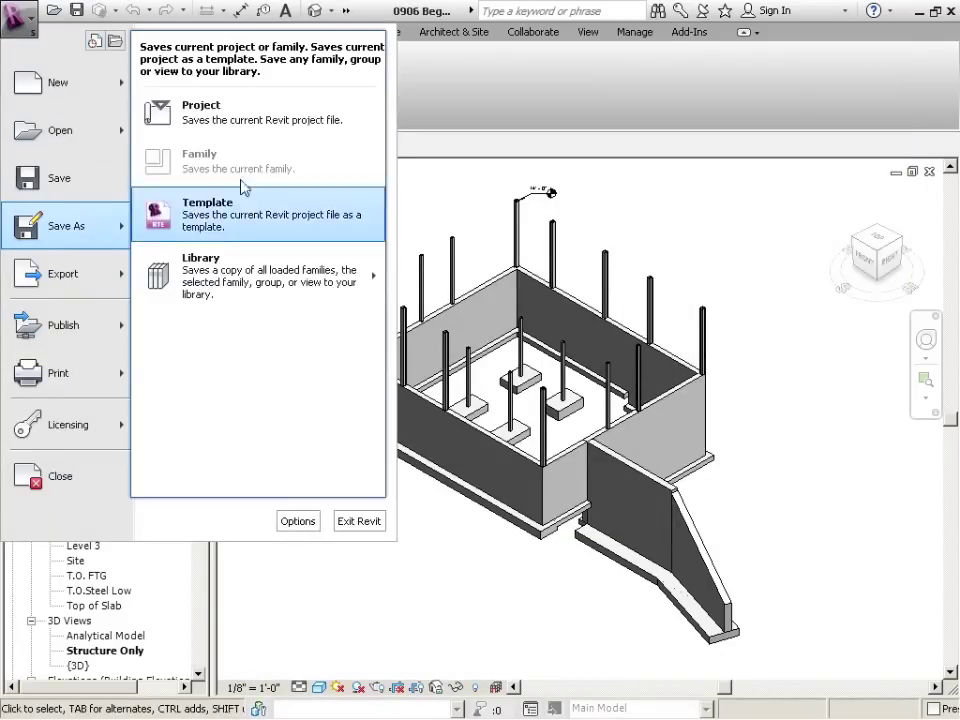
pyautogui.click(246, 135)
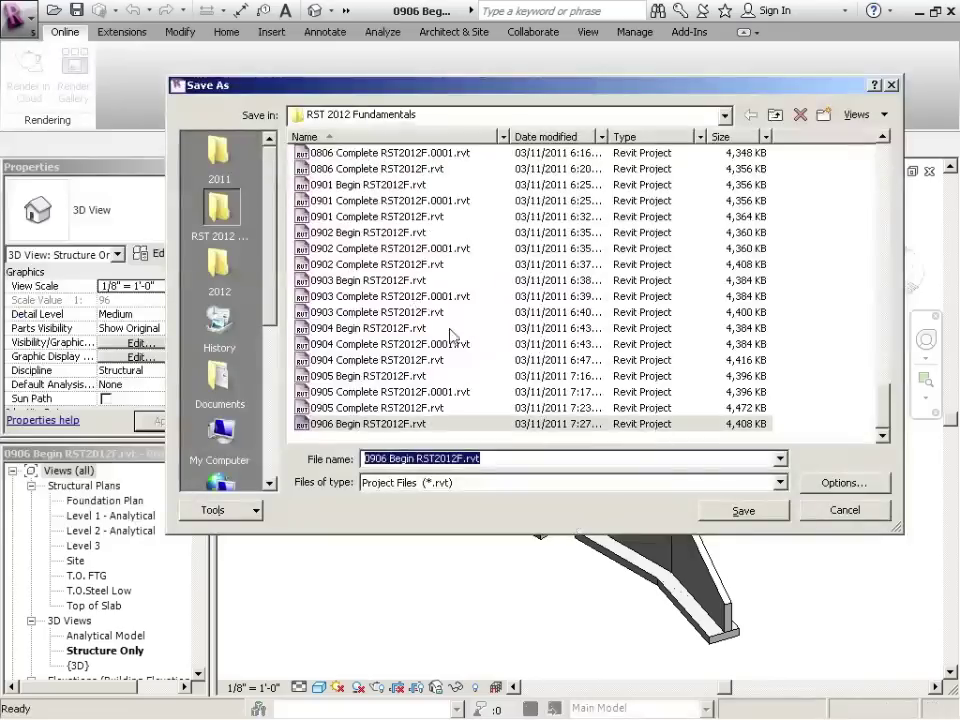
pyautogui.click(432, 458)
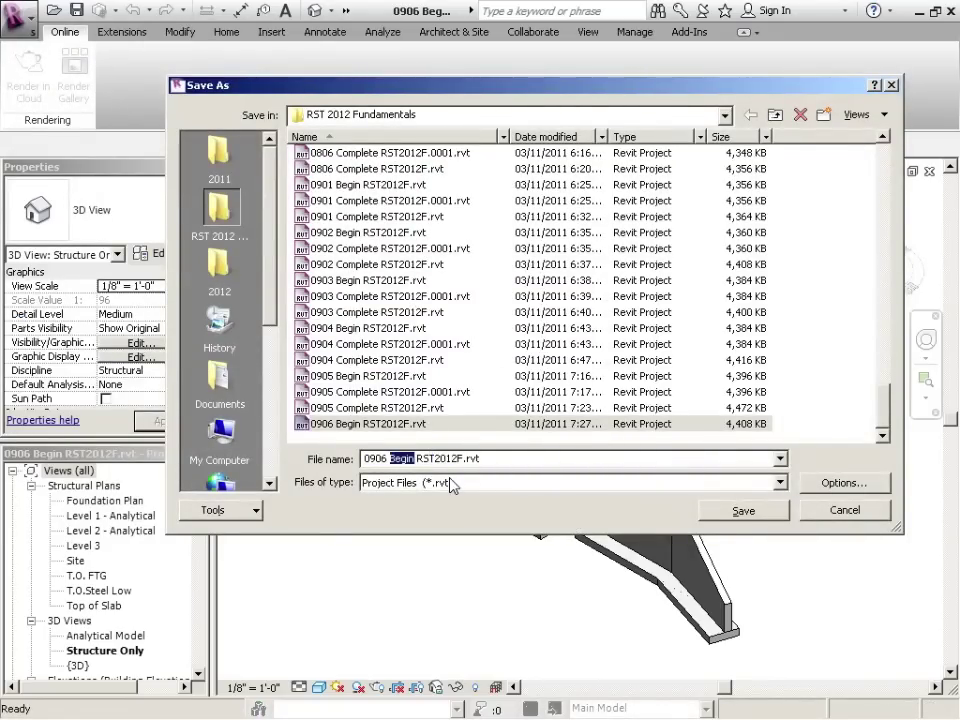
pyautogui.write('Complete')
pyautogui.click(764, 512)
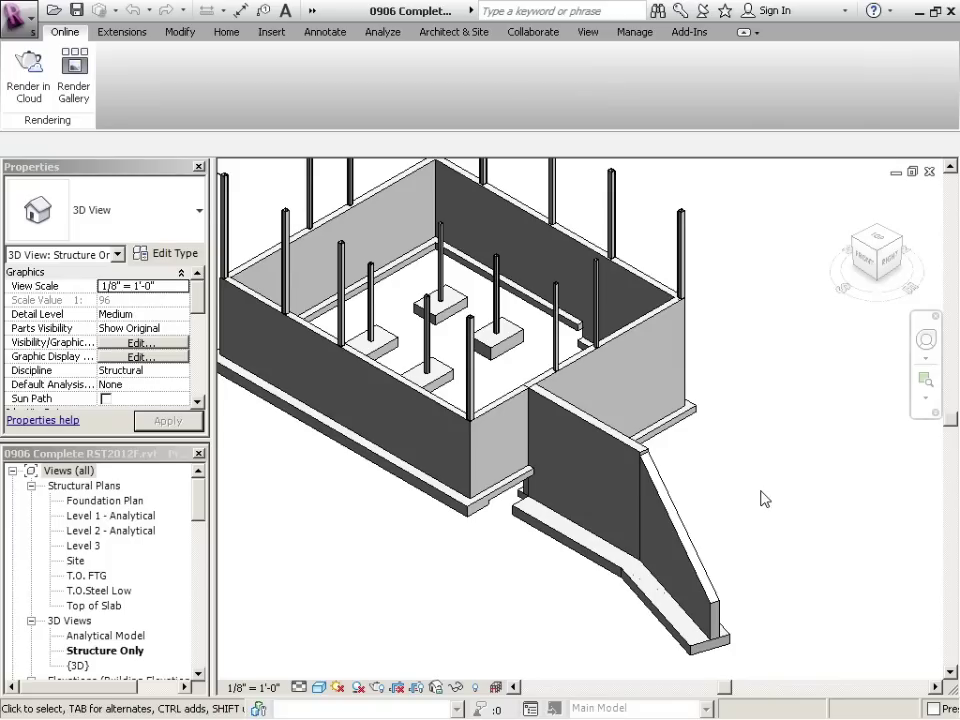
# Step: Orbit and zoom the 3D view onto the stepped wall footing beneath the long foundation wall
pyautogui.keyDown('shift'); pyautogui.moveTo(766, 489); pyautogui.dragTo(590, 522, button='middle'); pyautogui.keyUp('shift')
pyautogui.scroll(5, 590, 522)
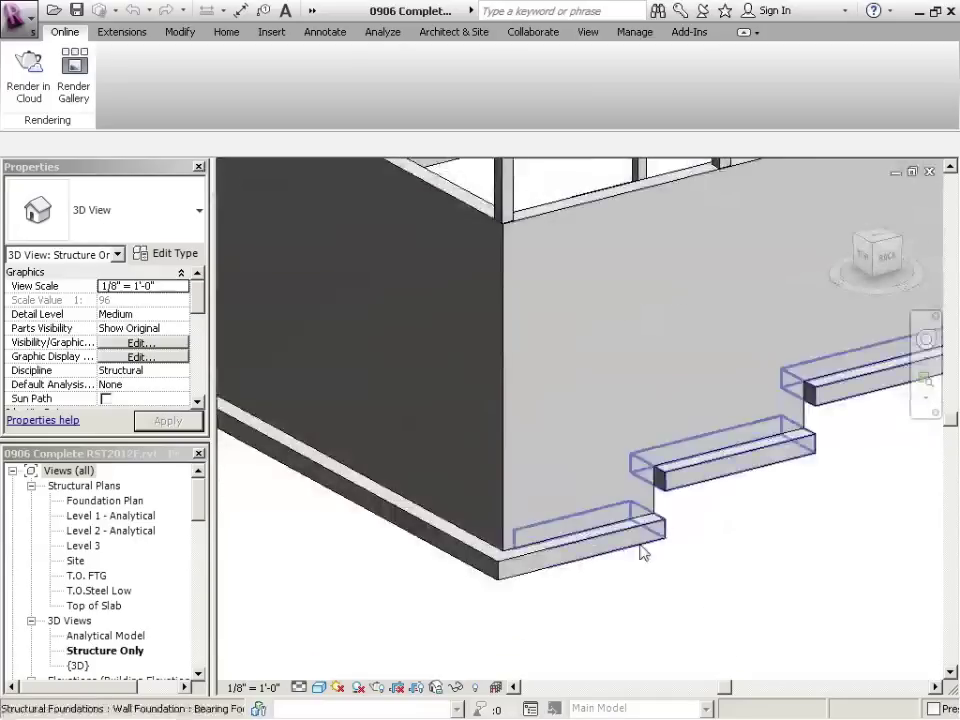
pyautogui.scroll(-2, 639, 553)
pyautogui.keyDown('shift'); pyautogui.moveTo(505, 532); pyautogui.dragTo(596, 519, button='middle'); pyautogui.keyUp('shift')
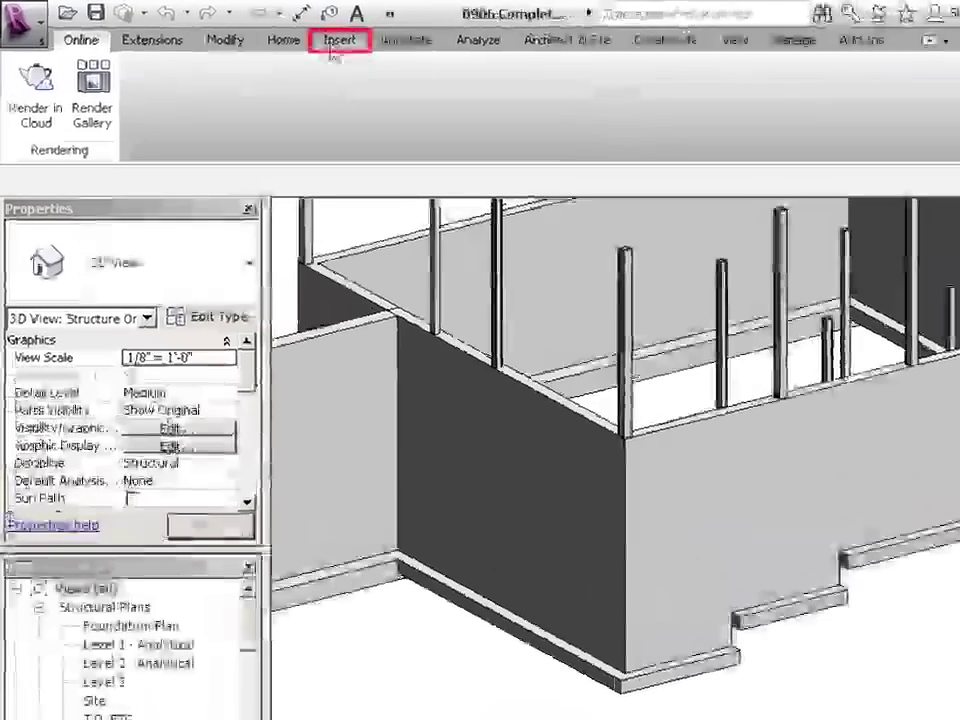
# Step: Load the 0906 Stepped Footing Riser family from the RST 2012 Fundamentals folder
pyautogui.click(279, 33)
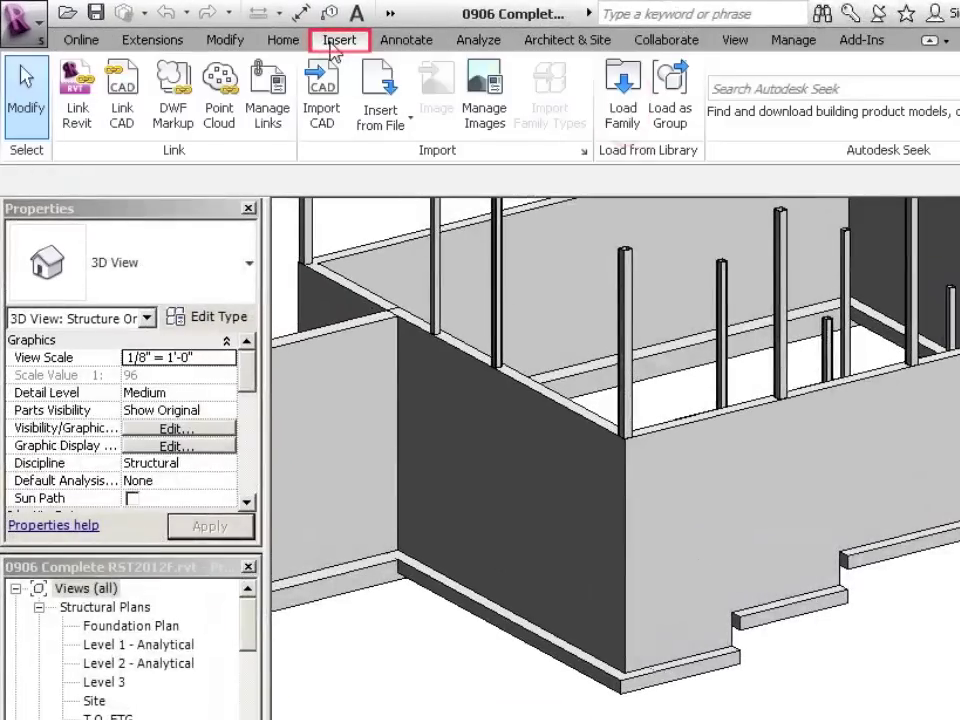
pyautogui.click(622, 92)
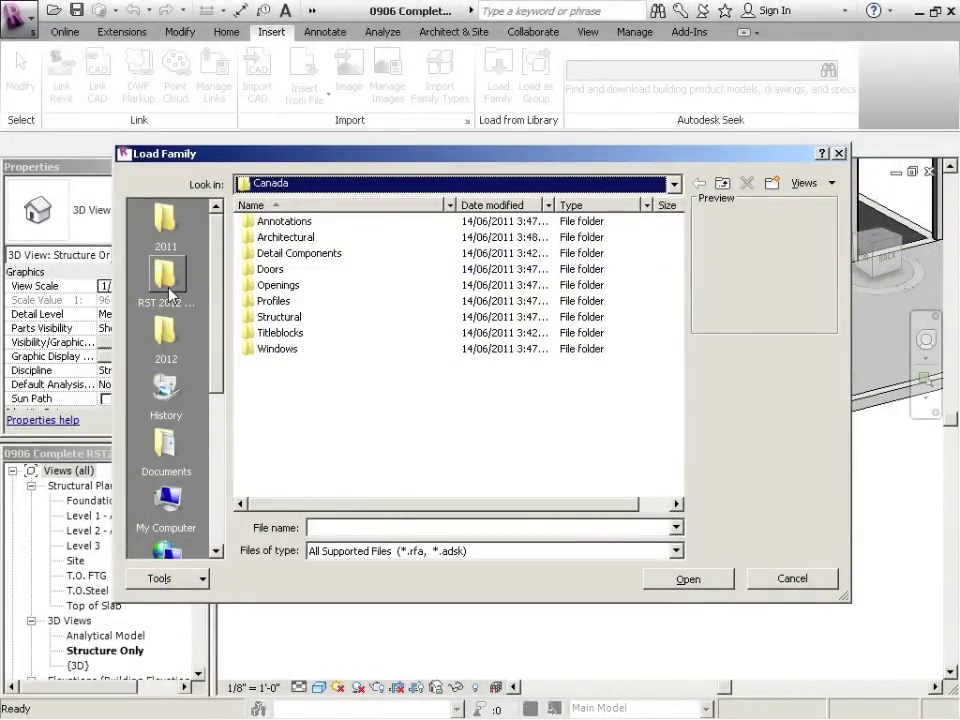
pyautogui.click(166, 285)
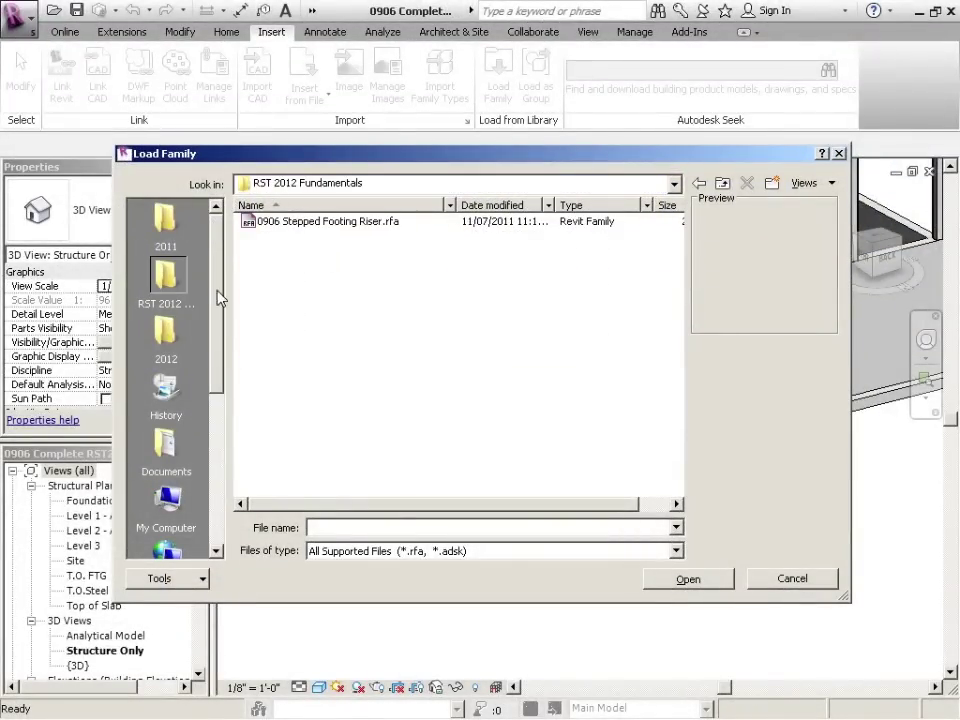
pyautogui.click(300, 226)
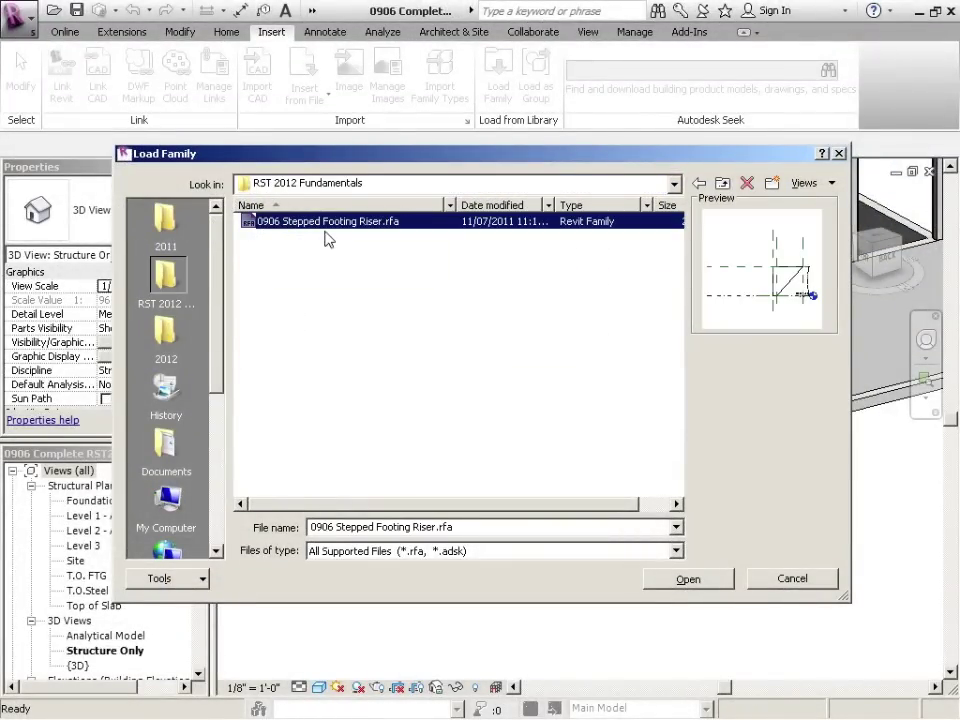
pyautogui.click(660, 580)
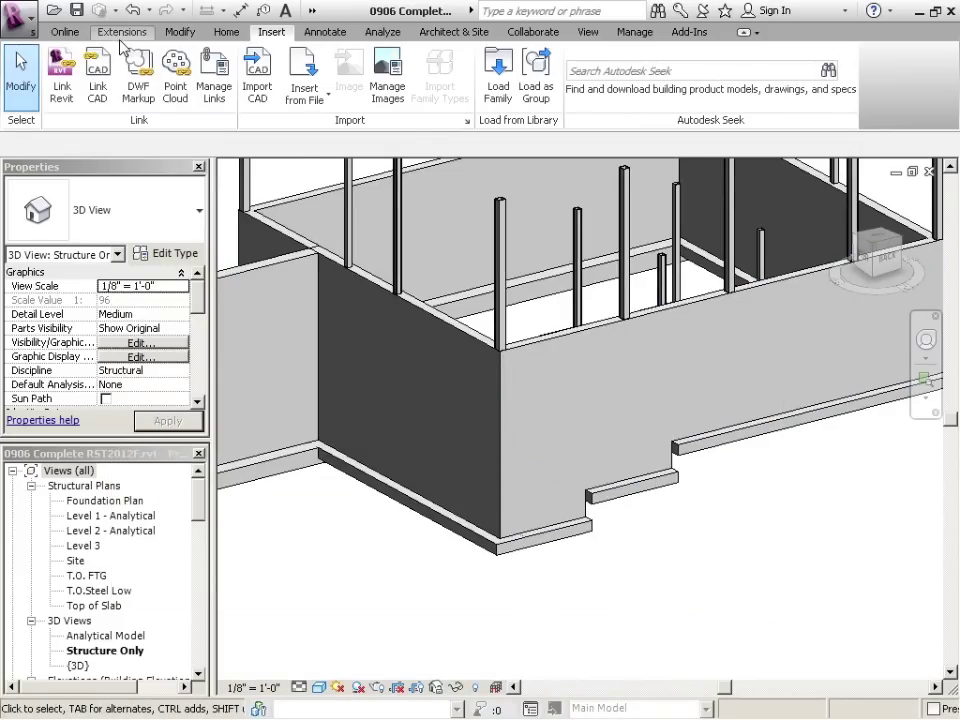
# Step: Place one stepped footing riser component at the first wall footing step and inspect it
pyautogui.click(220, 38)
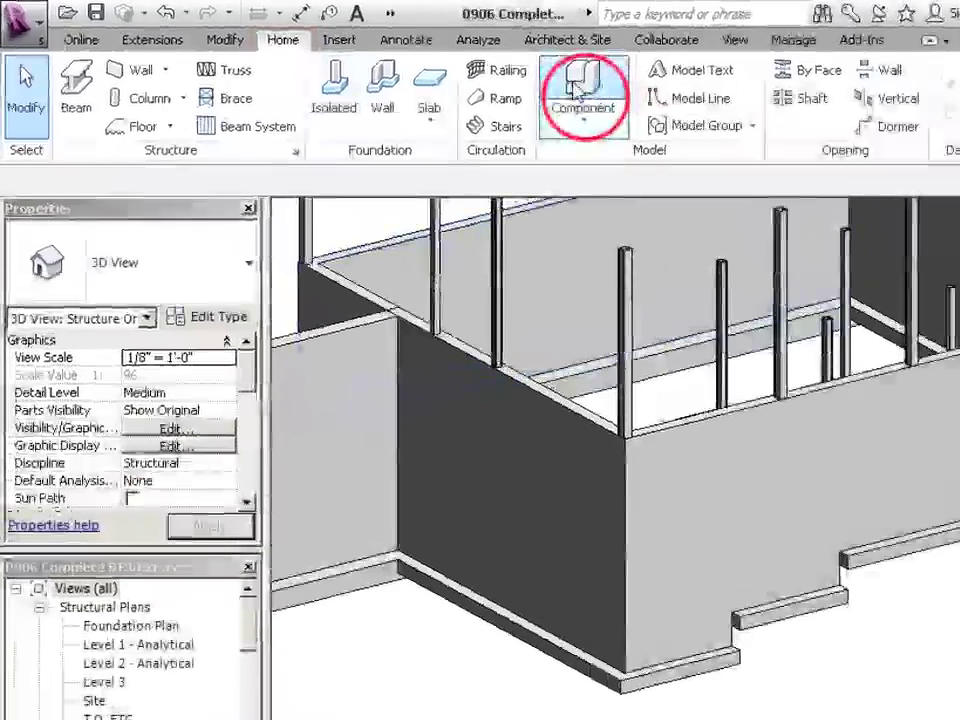
pyautogui.click(578, 90)
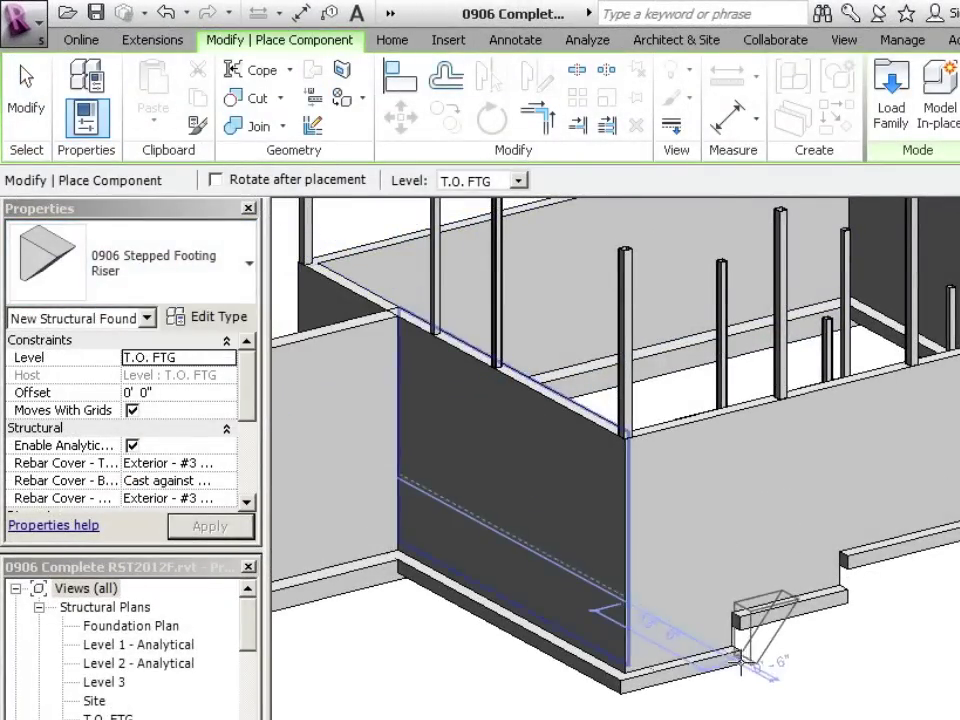
pyautogui.scroll(3, 745, 660)
pyautogui.scroll(2, 748, 666)
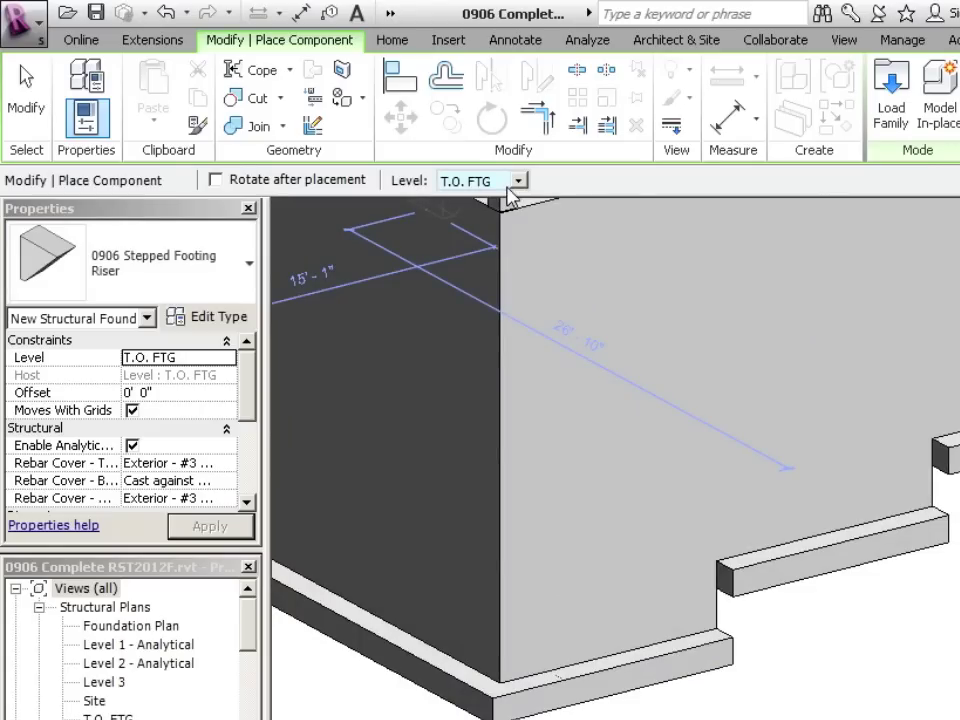
pyautogui.scroll(-2, 630, 620)
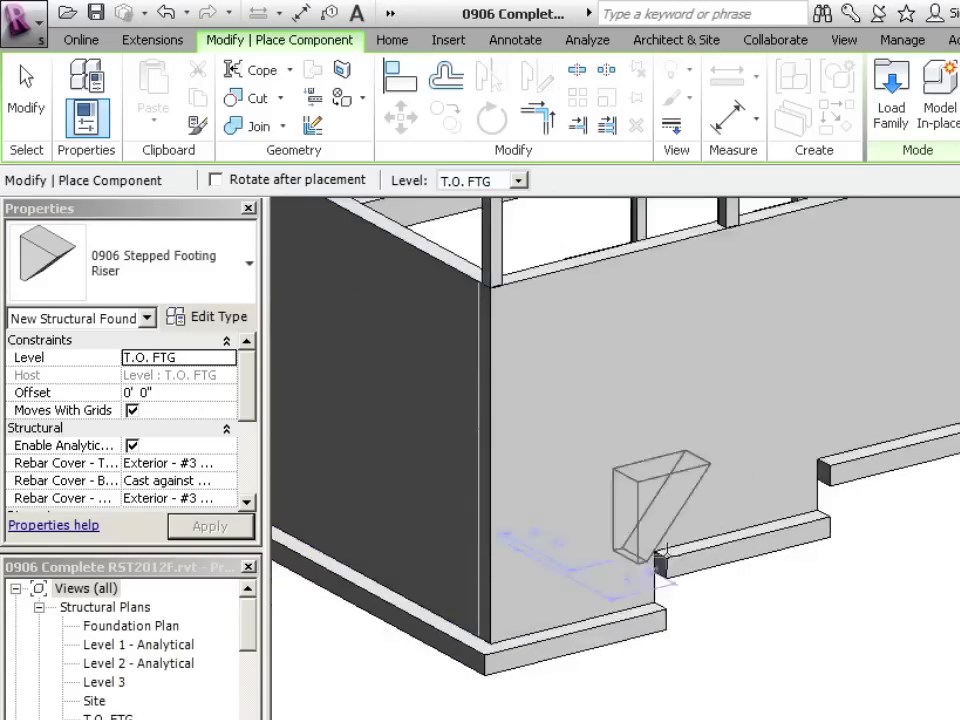
pyautogui.click(802, 541)
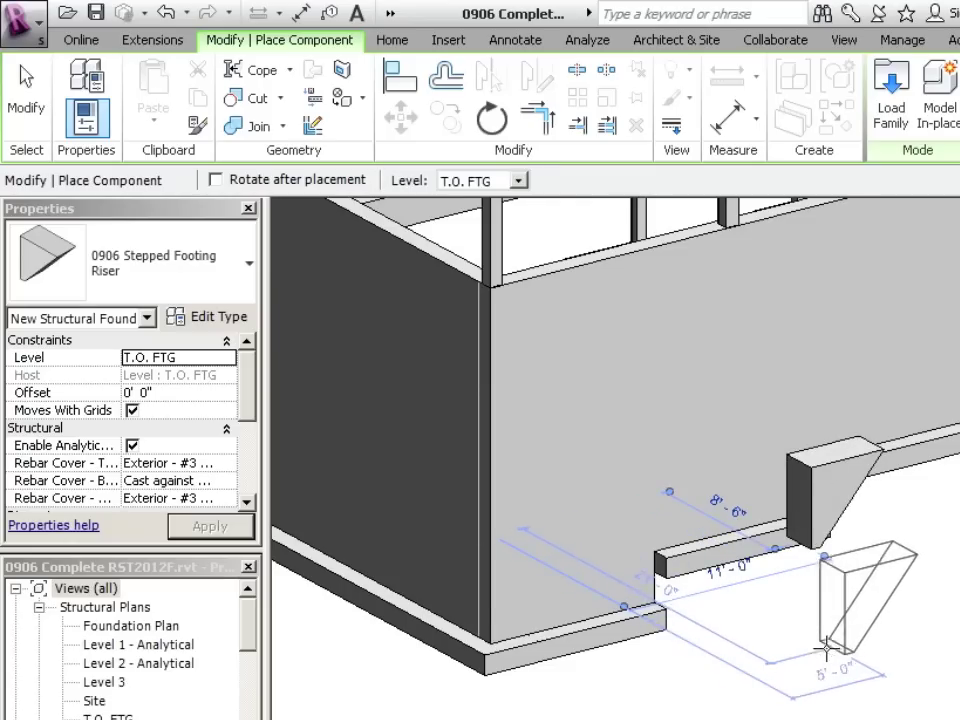
pyautogui.press('Escape')
pyautogui.press('Escape')
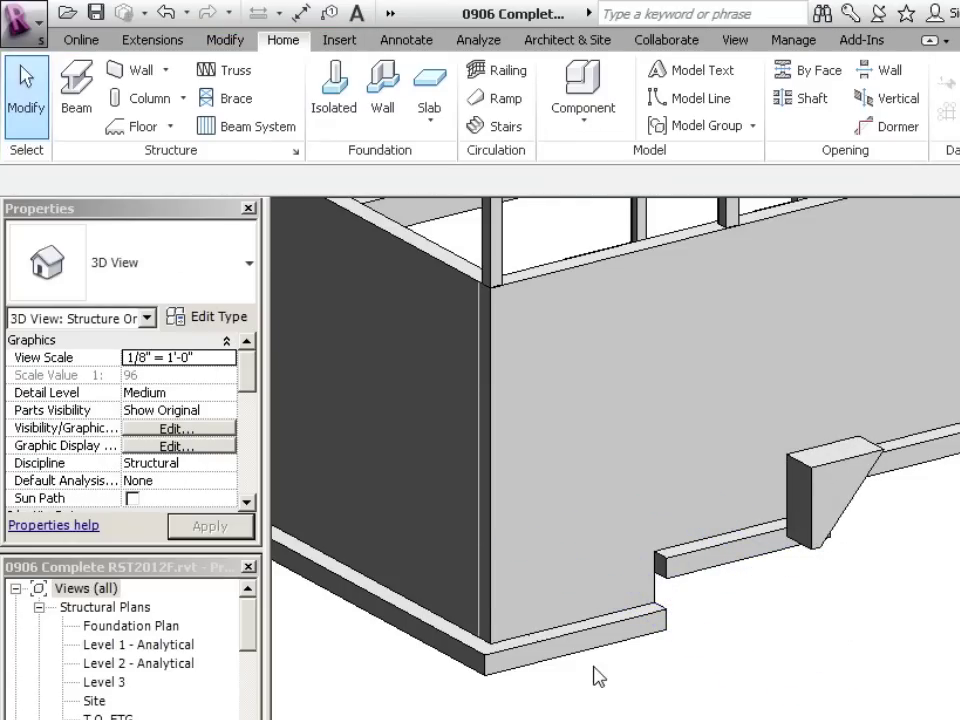
pyautogui.keyDown('shift'); pyautogui.moveTo(679, 650); pyautogui.dragTo(827, 645, button='middle'); pyautogui.keyUp('shift')
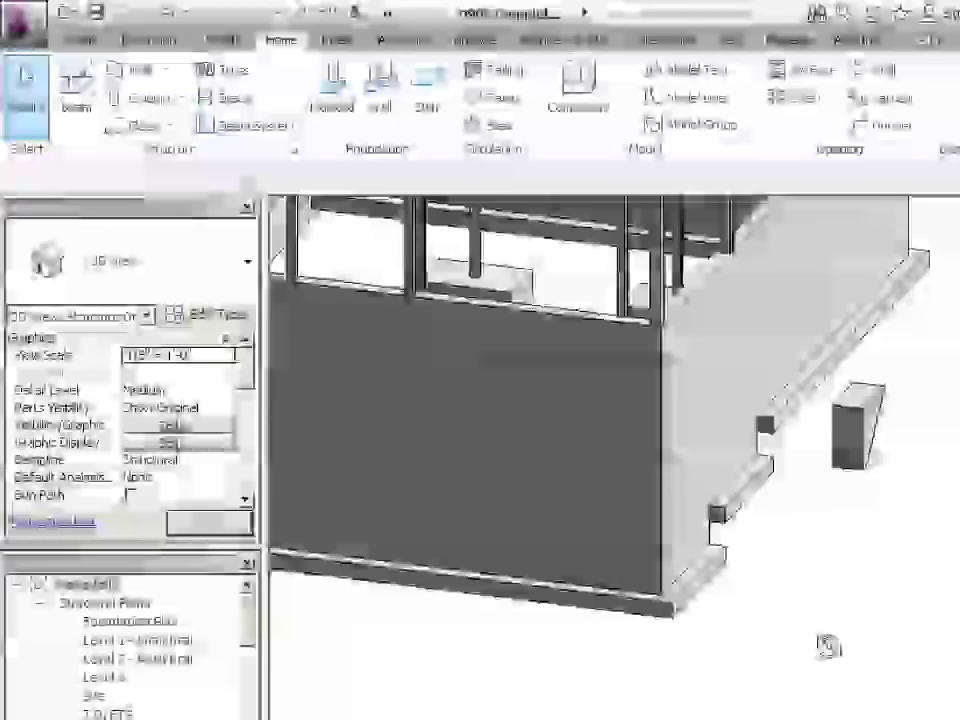
pyautogui.keyDown('shift'); pyautogui.moveTo(790, 513); pyautogui.dragTo(591, 476, button='middle'); pyautogui.keyUp('shift')
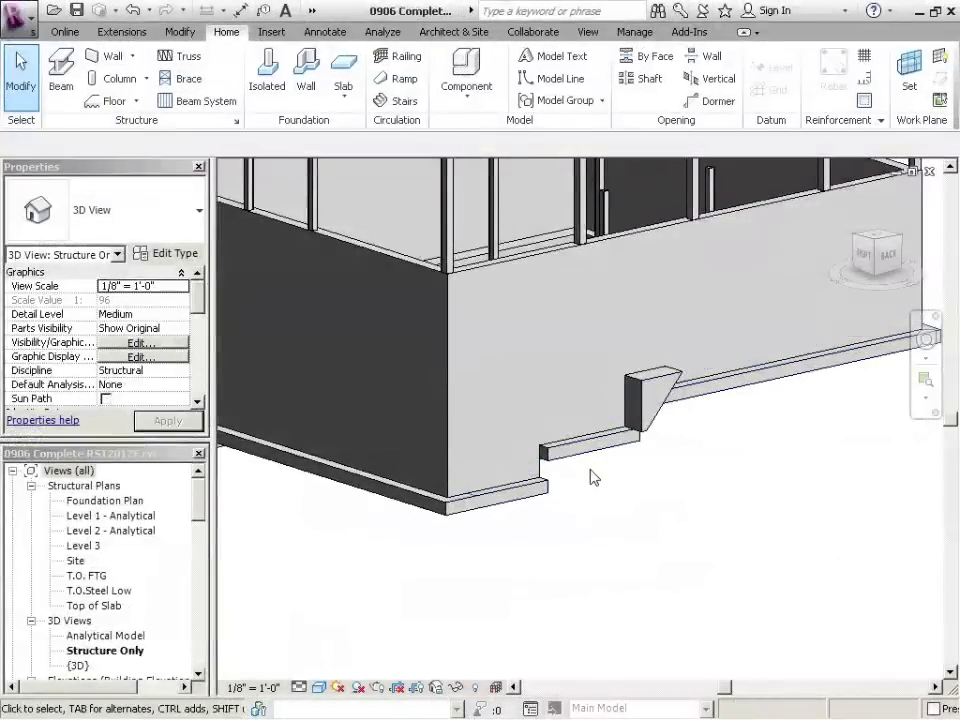
# Step: Select the stepped wall footing and review its type parameters
pyautogui.scroll(3, 628, 492)
pyautogui.keyDown('shift'); pyautogui.moveTo(677, 420); pyautogui.dragTo(611, 418, button='middle'); pyautogui.keyUp('shift')
pyautogui.click(618, 412)
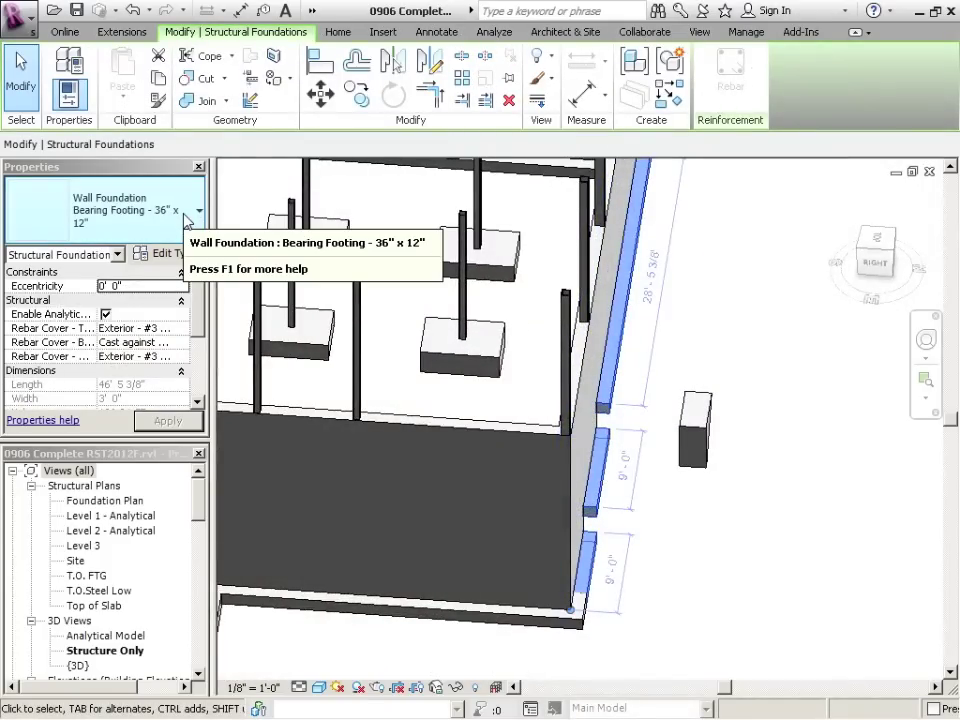
pyautogui.click(174, 253)
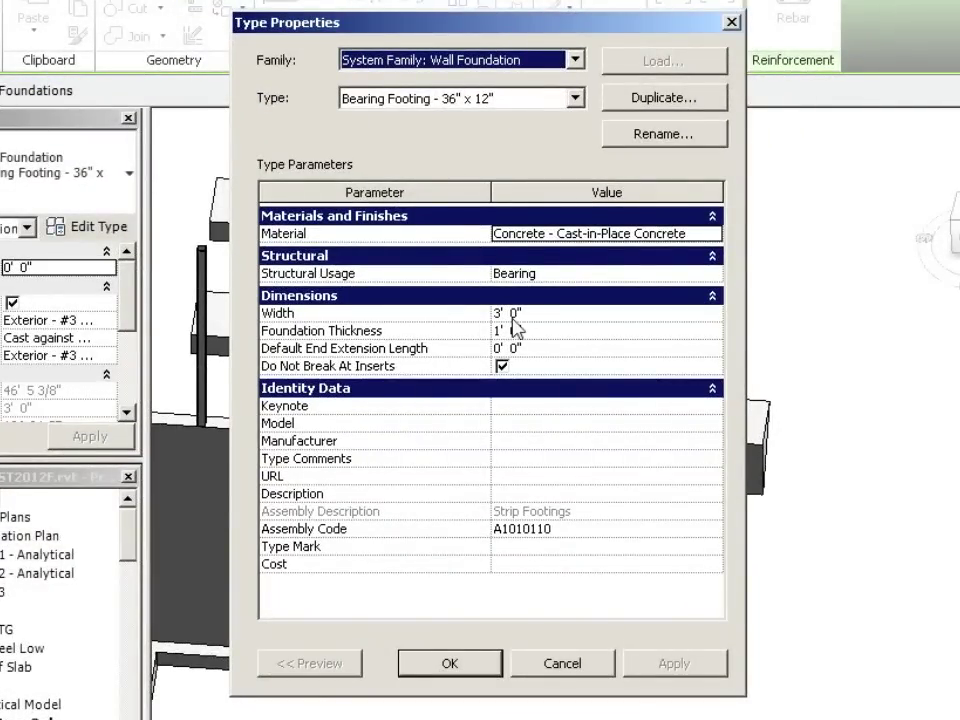
pyautogui.click(447, 664)
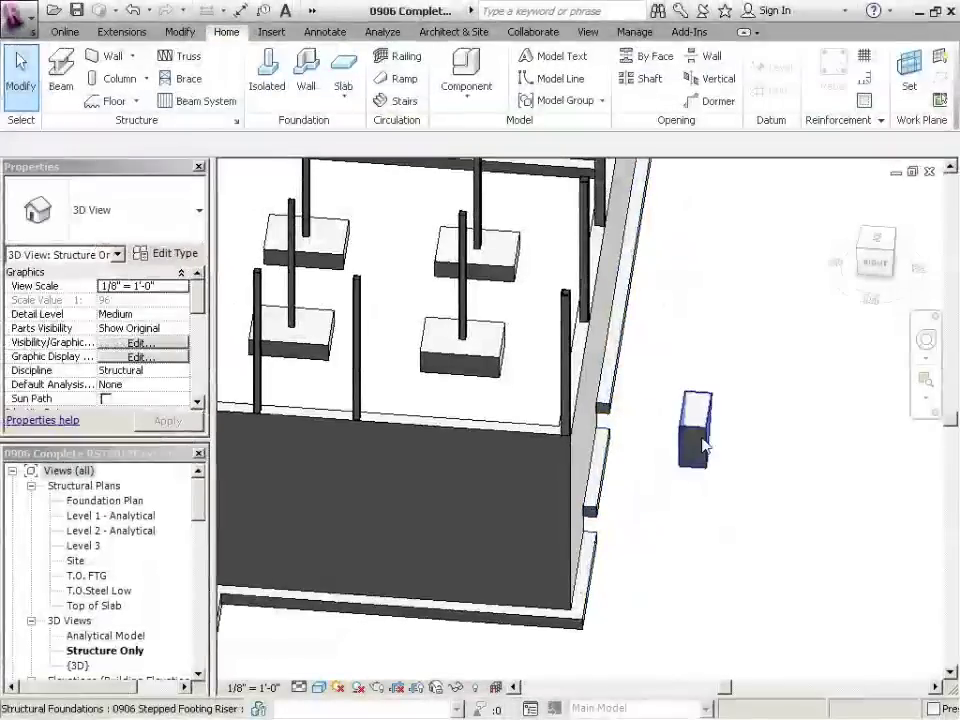
# Step: Set the placed riser's footing width to 3' 0" in Properties and apply it
pyautogui.click(699, 446)
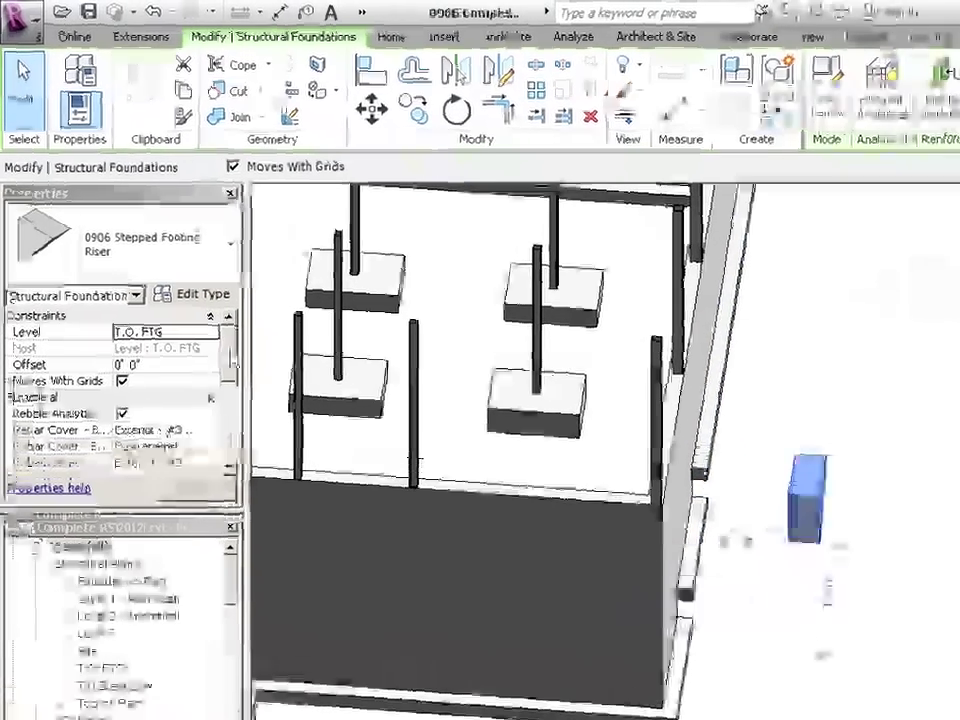
pyautogui.click(196, 335)
pyautogui.moveTo(228, 397); pyautogui.dragTo(228, 404)
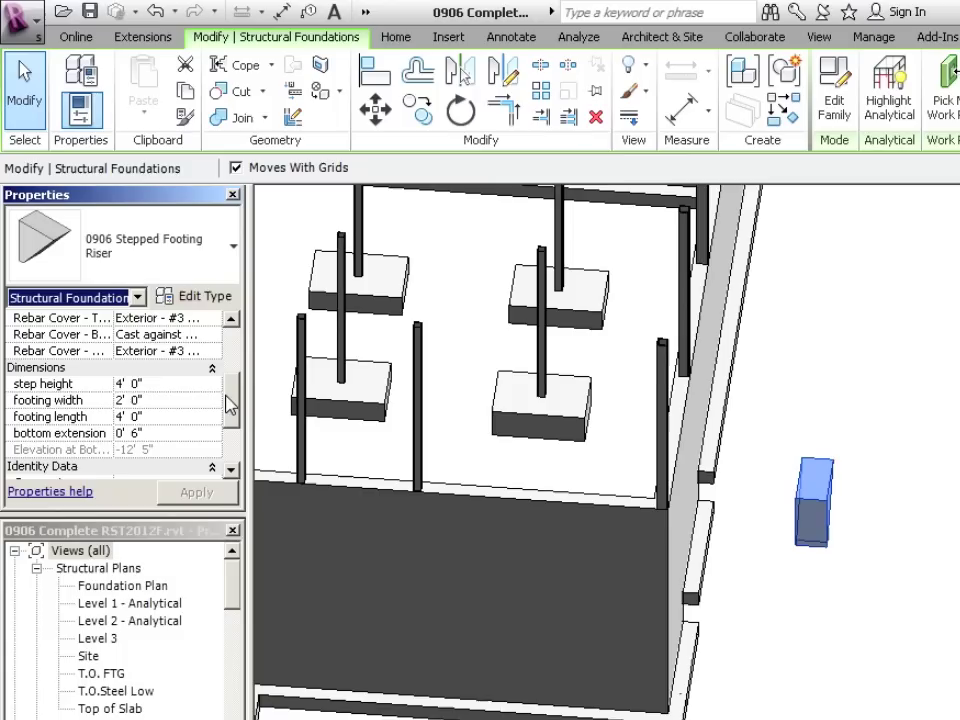
pyautogui.click(158, 400)
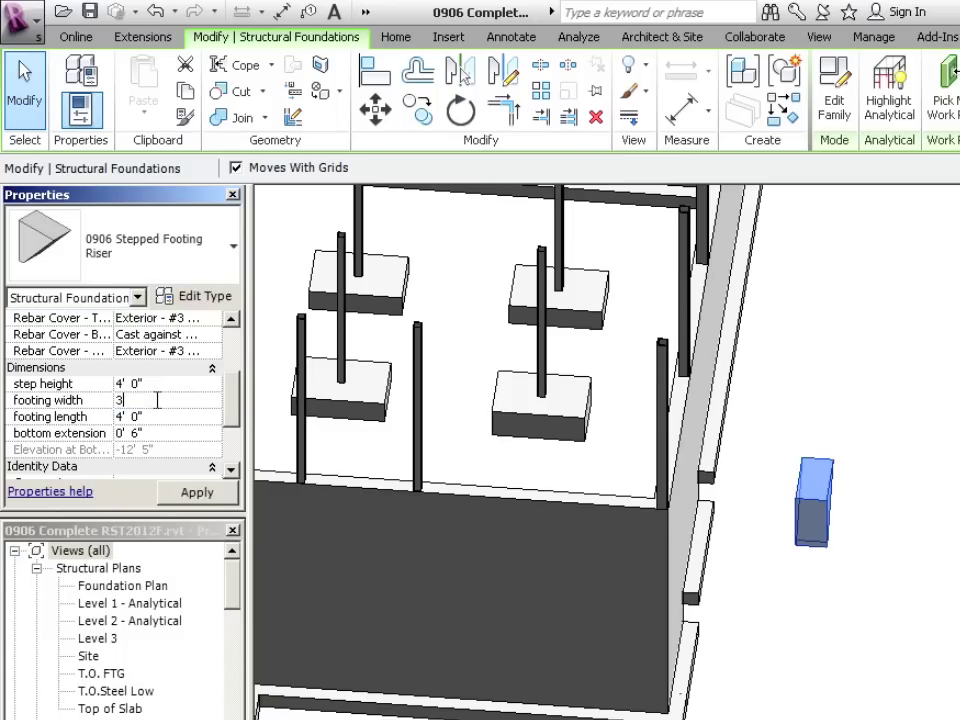
pyautogui.click(194, 493)
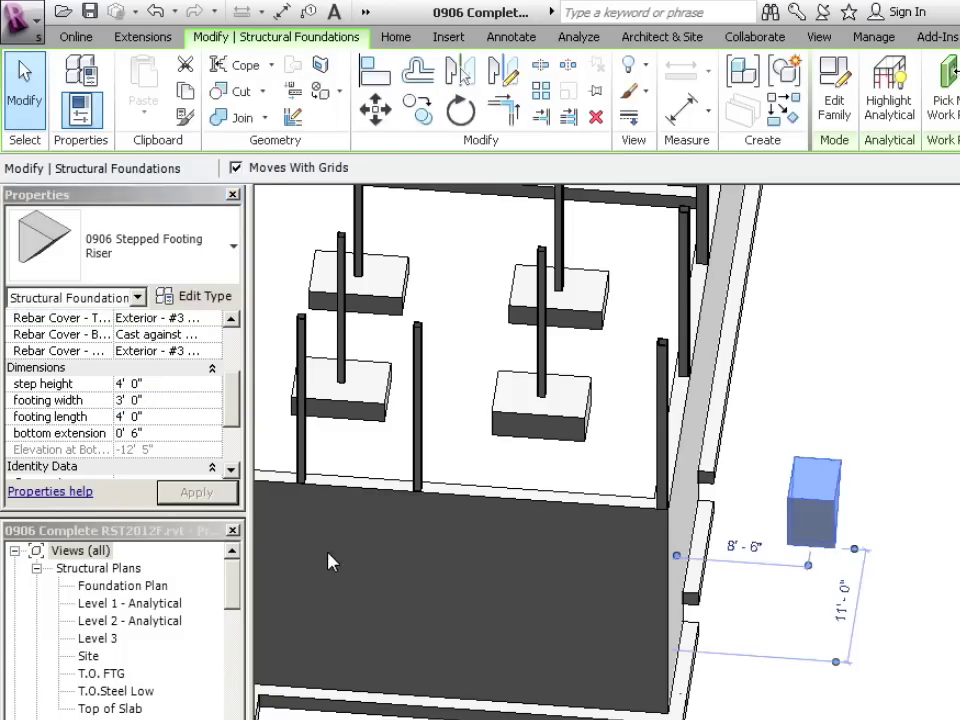
pyautogui.keyDown('shift'); pyautogui.moveTo(842, 606); pyautogui.dragTo(772, 586, button='middle'); pyautogui.keyUp('shift')
pyautogui.click(853, 596)
pyautogui.scroll(4, 894, 489)
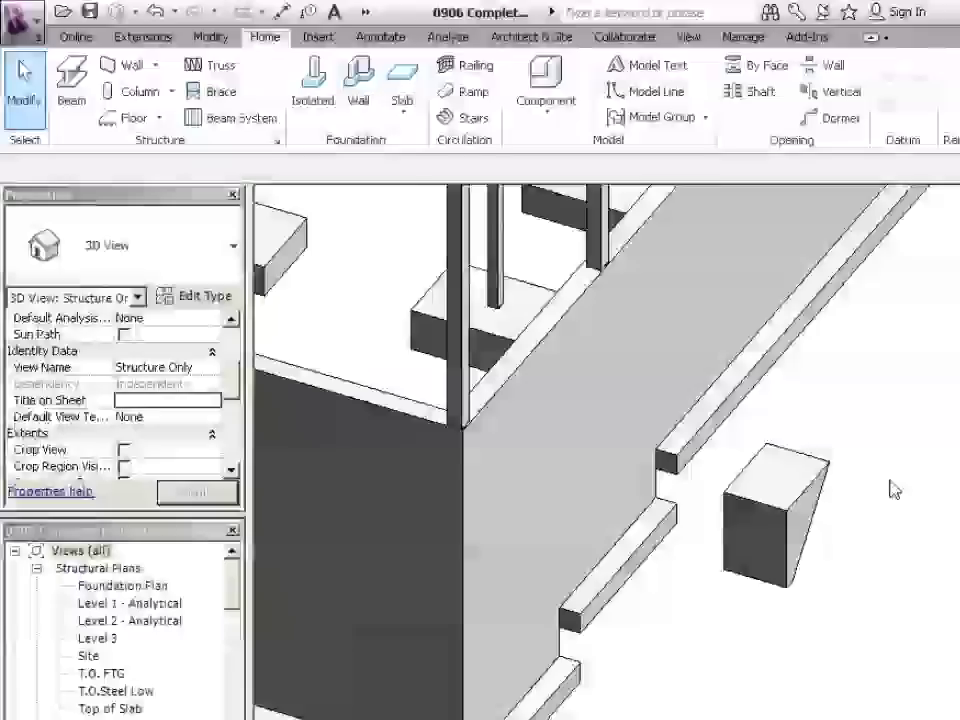
# Step: Align the riser's face to the wall footing edge
pyautogui.click(210, 37)
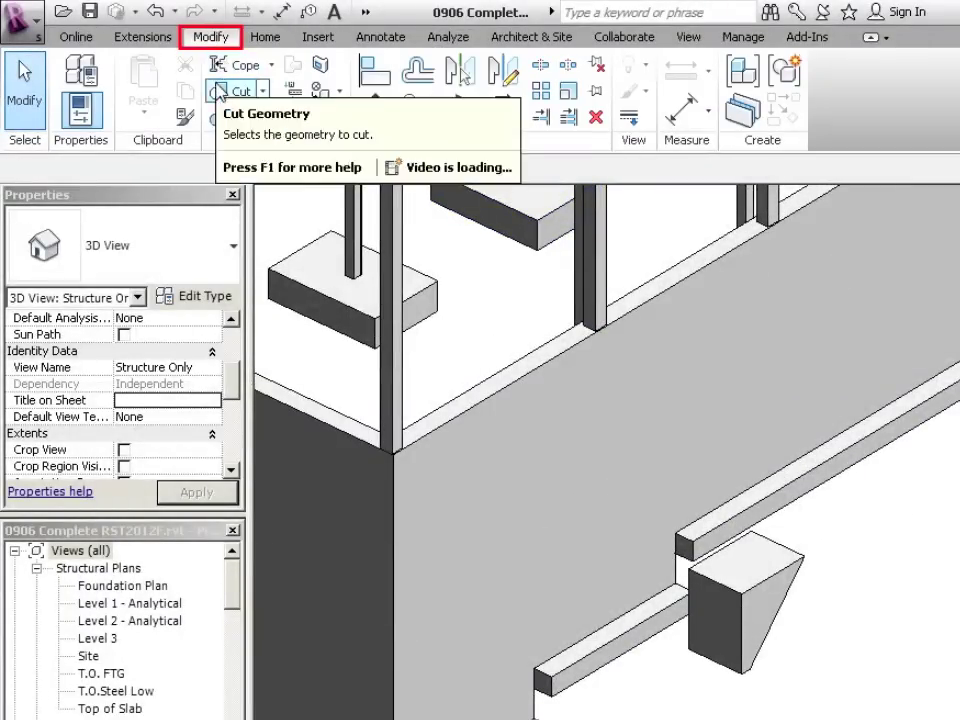
pyautogui.click(376, 70)
pyautogui.click(738, 523)
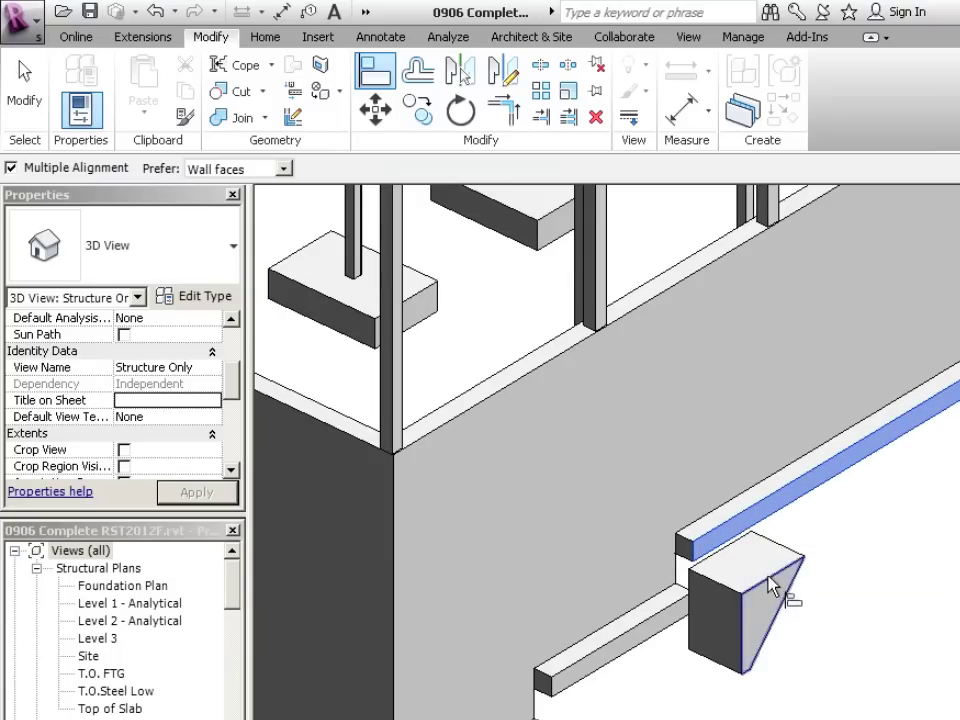
pyautogui.click(775, 590)
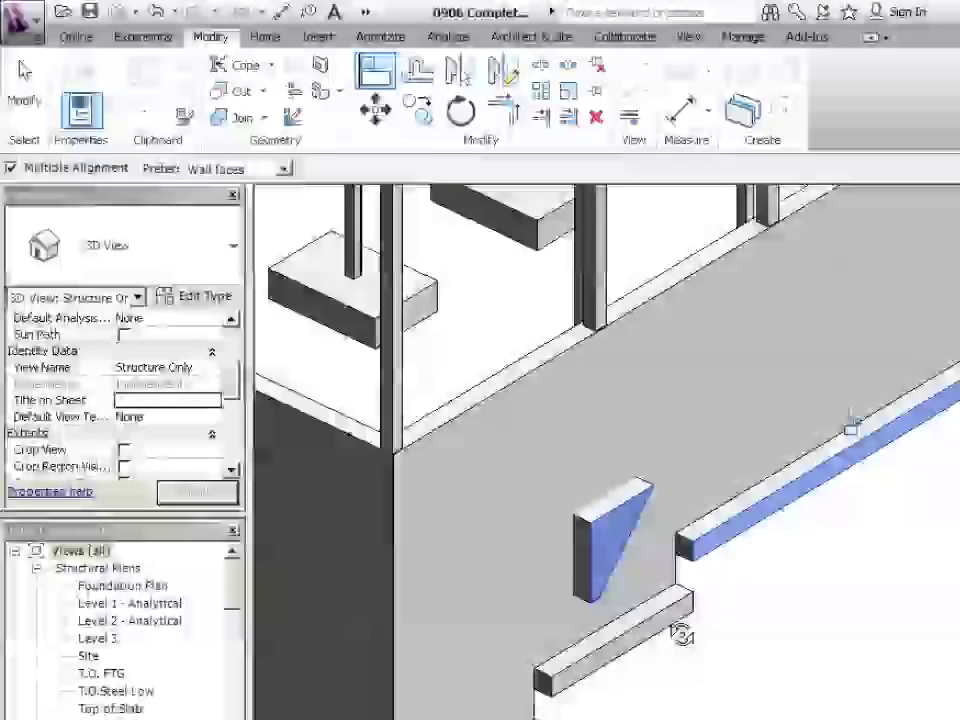
pyautogui.moveTo(681, 634)
pyautogui.keyDown('shift'); pyautogui.mouseDown(button='middle')
pyautogui.moveTo(787, 638)
pyautogui.moveTo(885, 658)
pyautogui.moveTo(866, 428)
pyautogui.moveTo(653, 635)
pyautogui.moveTo(670, 614)
pyautogui.mouseUp(button='middle'); pyautogui.keyUp('shift')
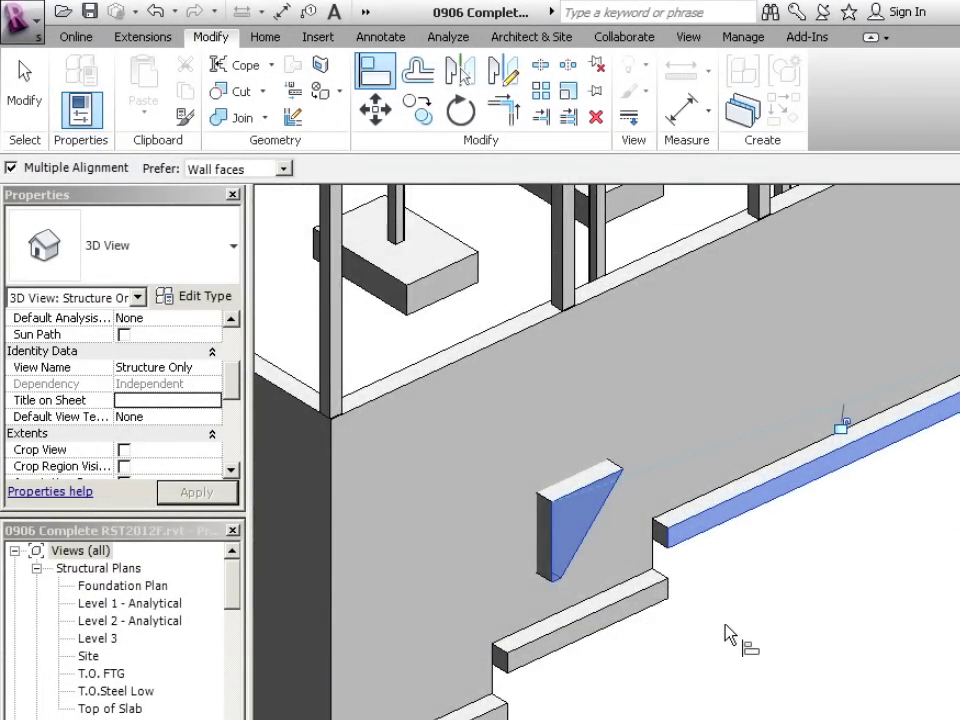
pyautogui.keyDown('shift'); pyautogui.moveTo(729, 634); pyautogui.dragTo(617, 548, button='middle'); pyautogui.keyUp('shift')
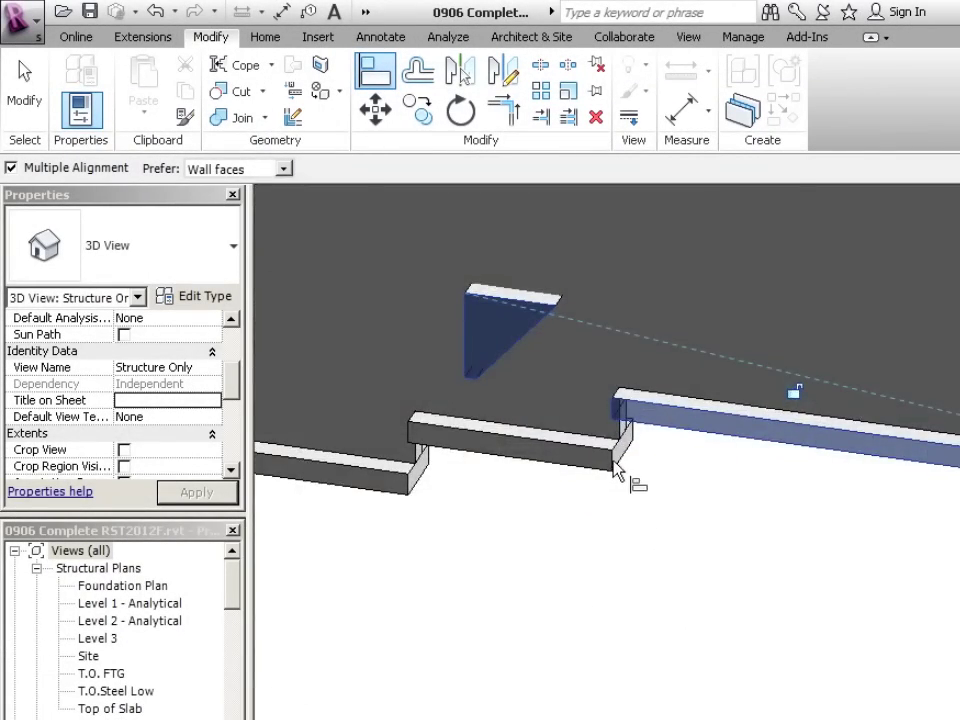
pyautogui.press('Escape')
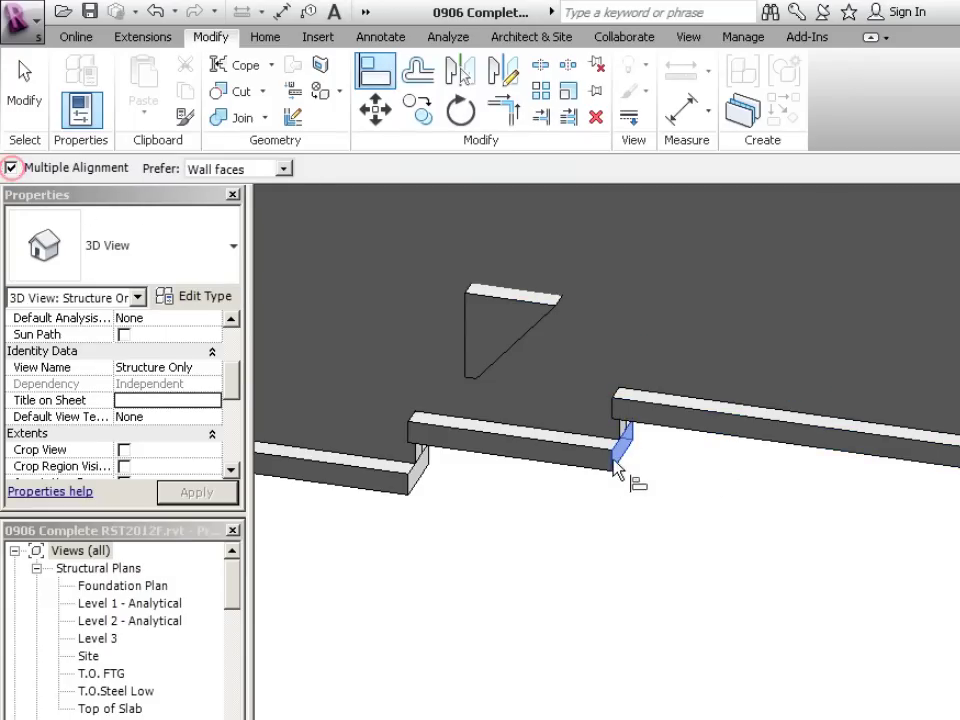
pyautogui.press('Escape')
pyautogui.press('Escape')
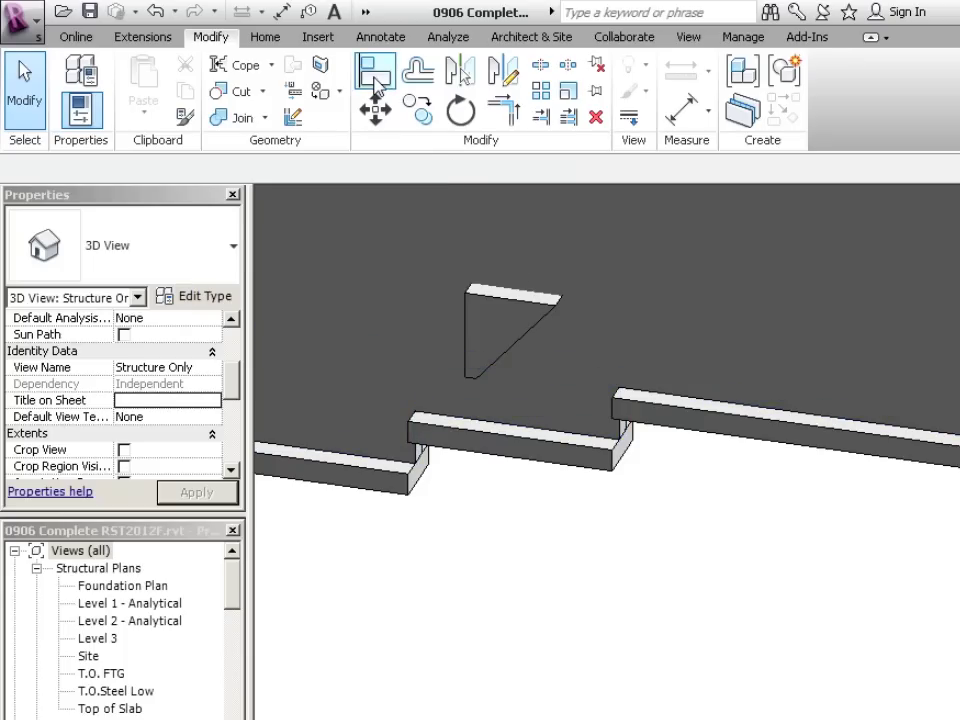
# Step: Align the riser's side onto the upper footing's end face at the step
pyautogui.click(378, 85)
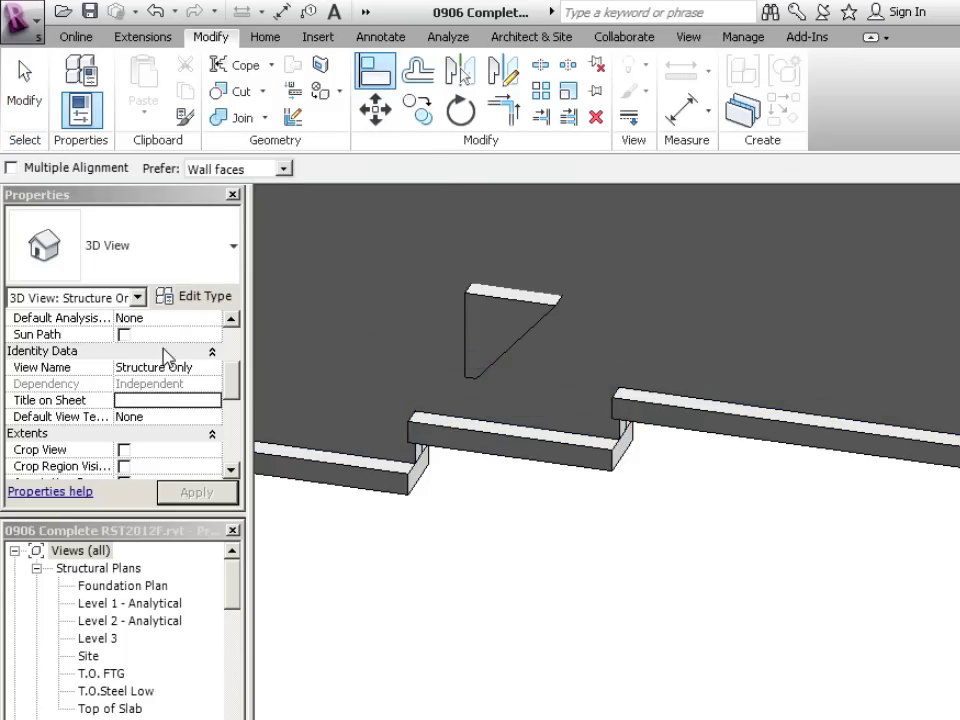
pyautogui.click(619, 465)
pyautogui.keyDown('shift'); pyautogui.moveTo(490, 520); pyautogui.dragTo(605, 530, button='middle'); pyautogui.keyUp('shift')
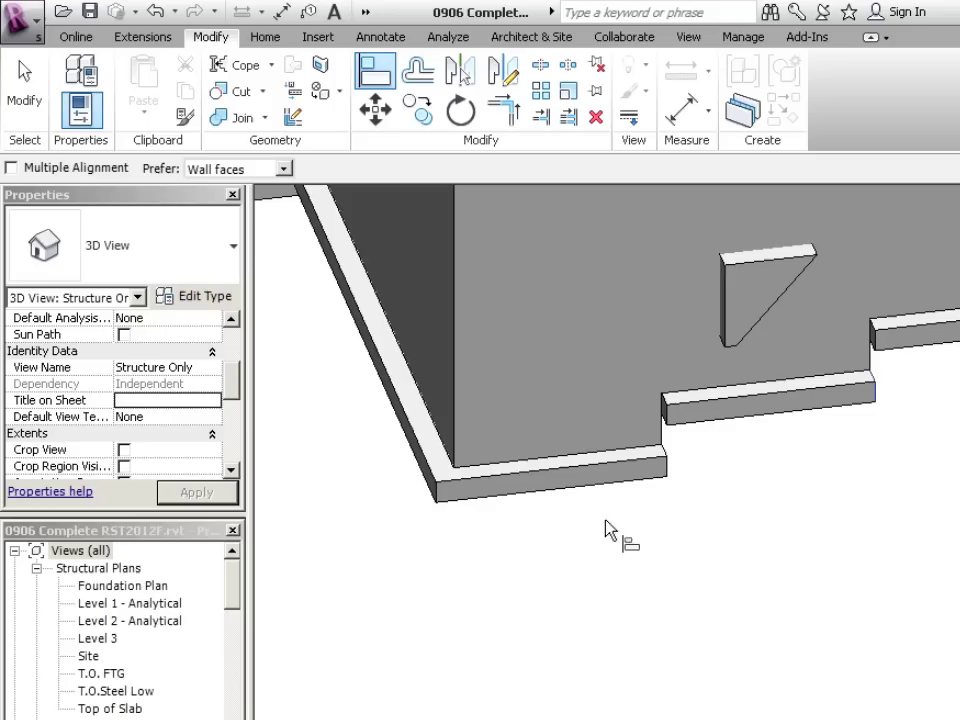
pyautogui.click(729, 339)
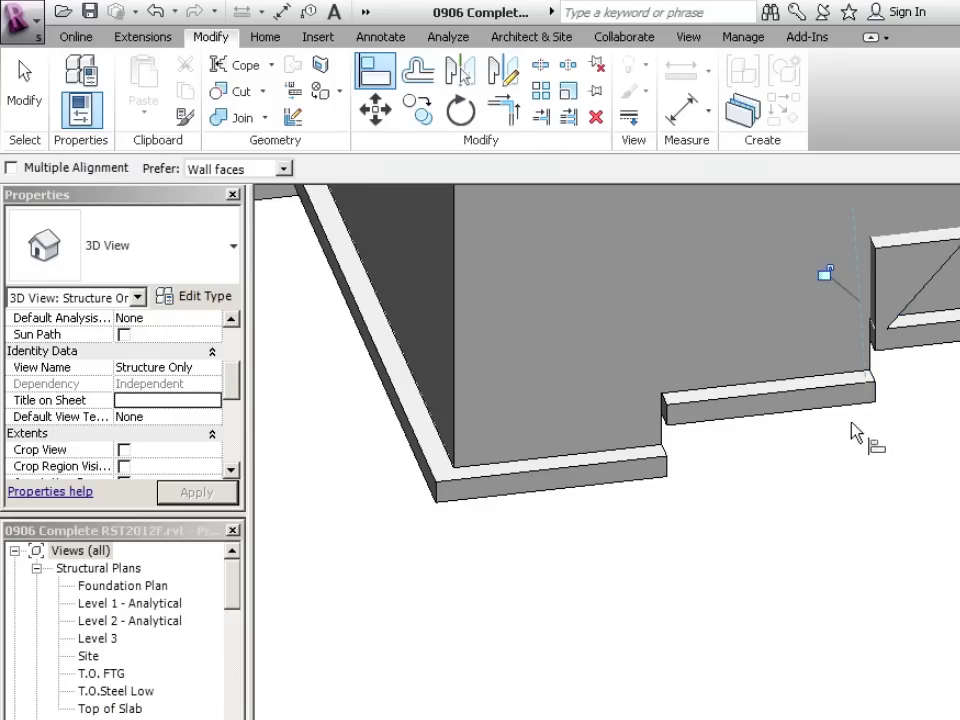
pyautogui.keyDown('shift'); pyautogui.moveTo(884, 445); pyautogui.dragTo(822, 415, button='middle'); pyautogui.keyUp('shift')
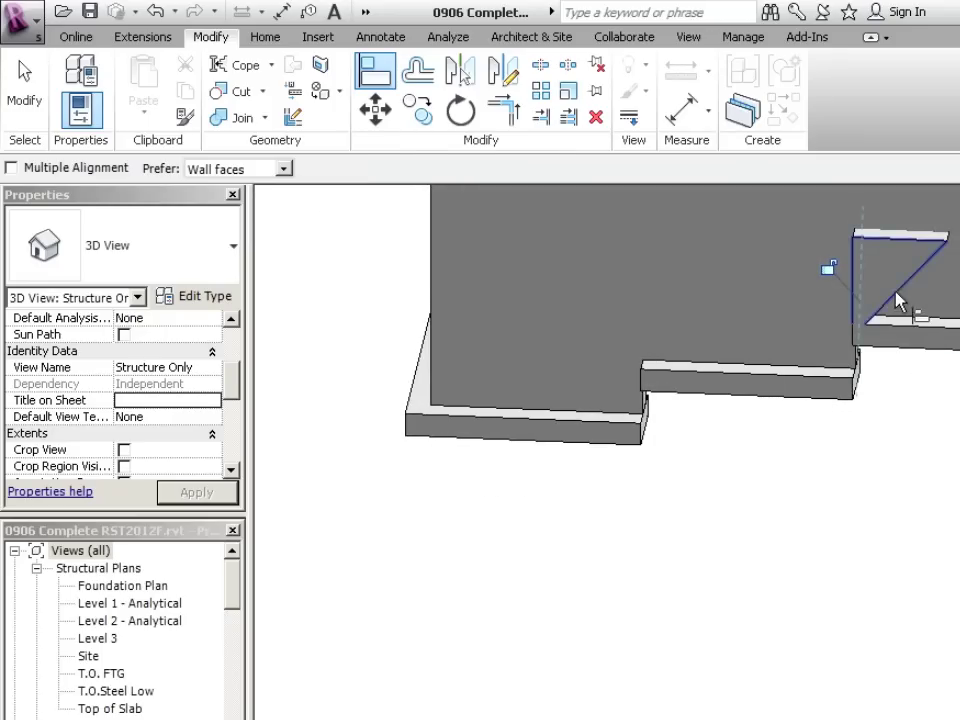
pyautogui.keyDown('shift'); pyautogui.moveTo(900, 300); pyautogui.dragTo(754, 450, button='middle'); pyautogui.keyUp('shift')
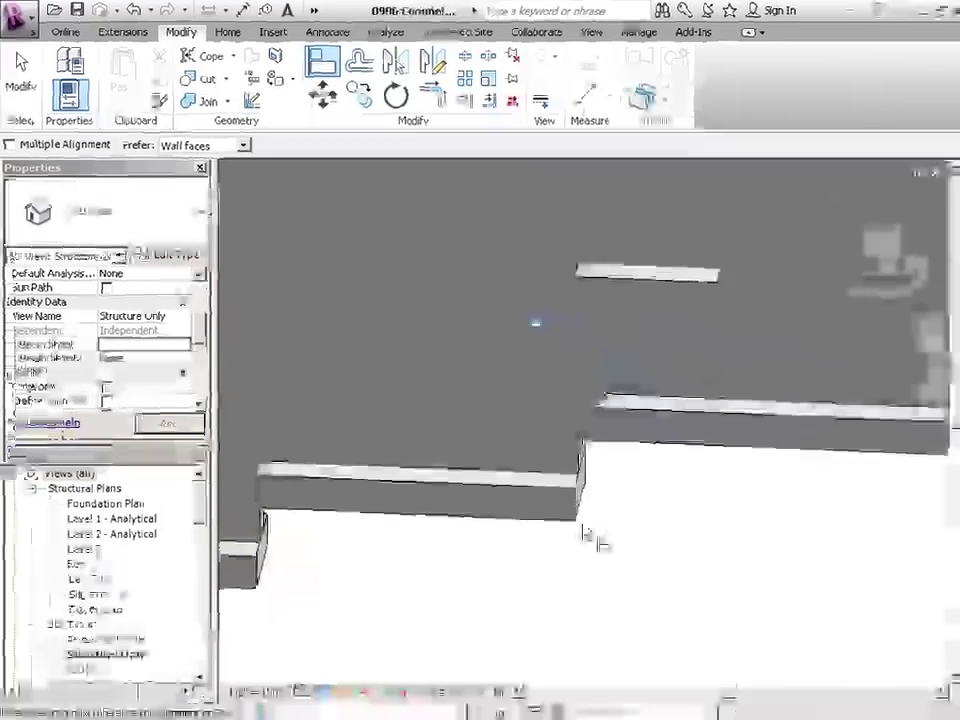
pyautogui.keyDown('shift'); pyautogui.moveTo(592, 537); pyautogui.dragTo(588, 404, button='middle'); pyautogui.keyUp('shift')
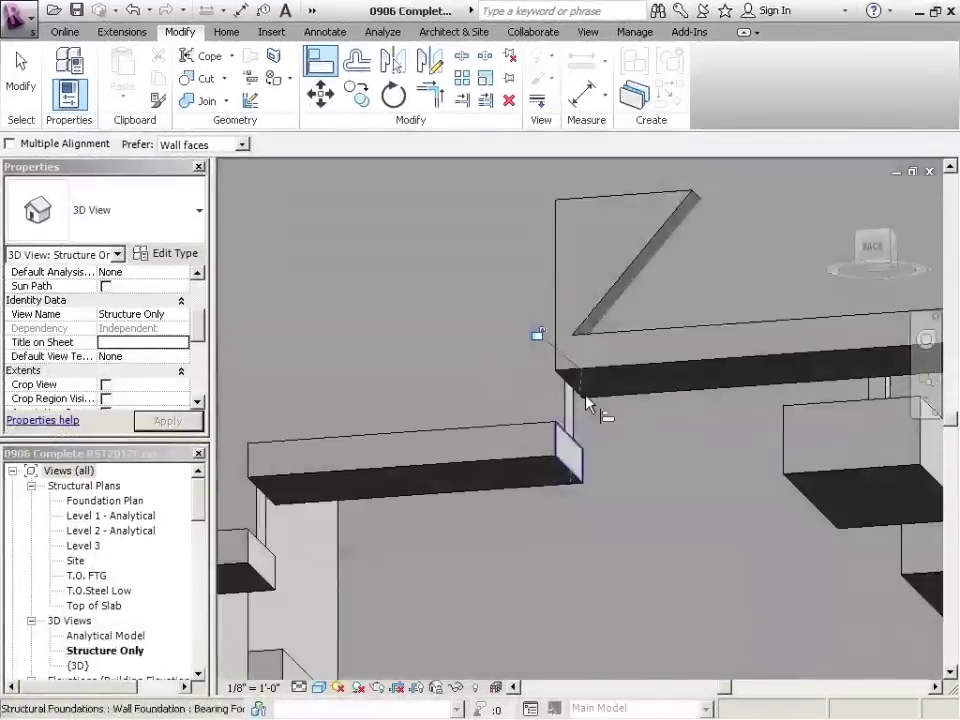
pyautogui.click(556, 468)
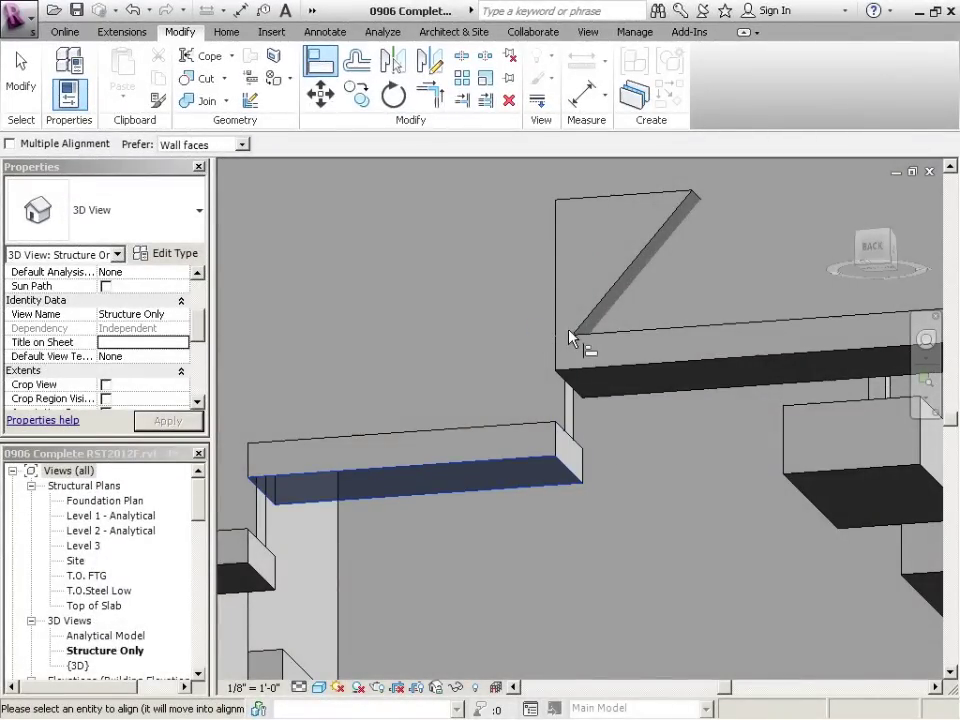
# Step: Select the stepped footing riser and view the model from the Back
pyautogui.moveTo(574, 336); pyautogui.dragTo(530, 478, button='middle')
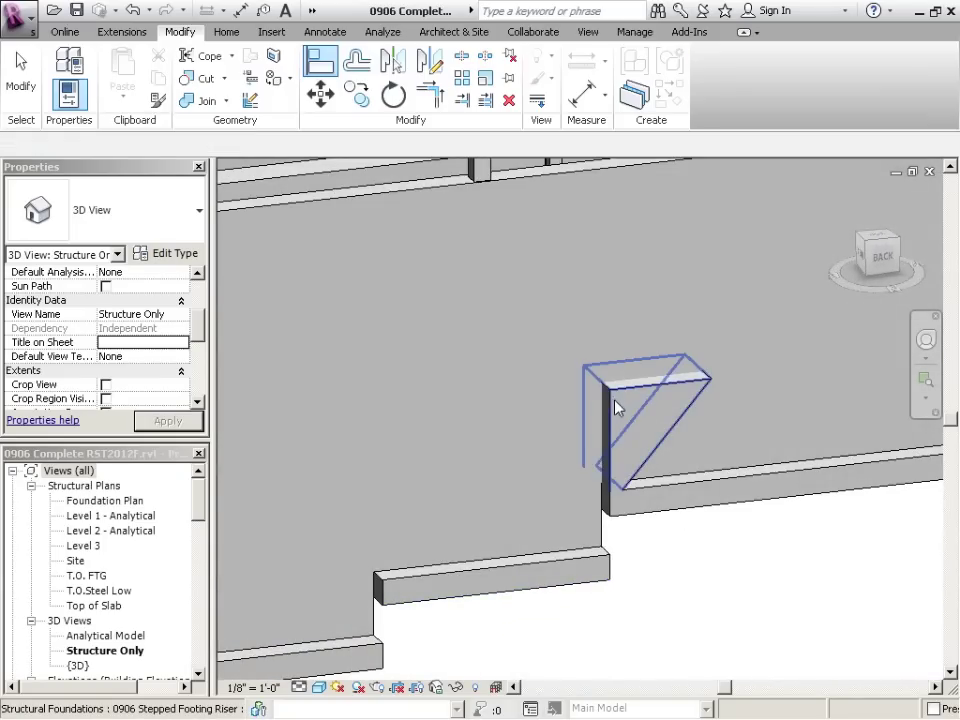
pyautogui.press('Escape')
pyautogui.click(615, 399)
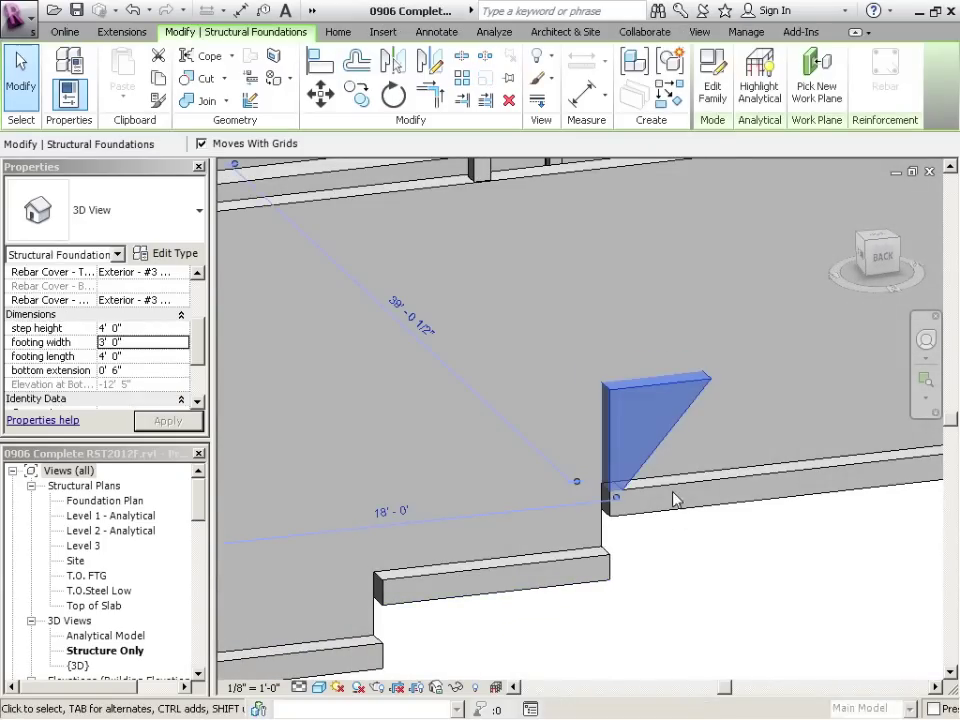
pyautogui.click(882, 258)
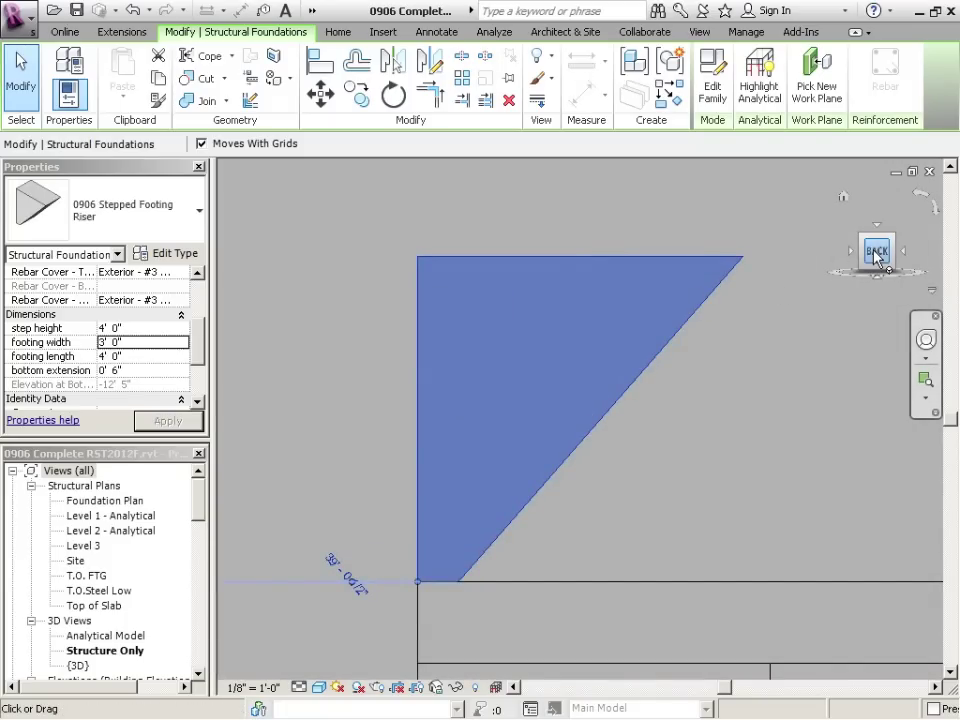
pyautogui.scroll(-3, 499, 294)
pyautogui.scroll(2, 462, 391)
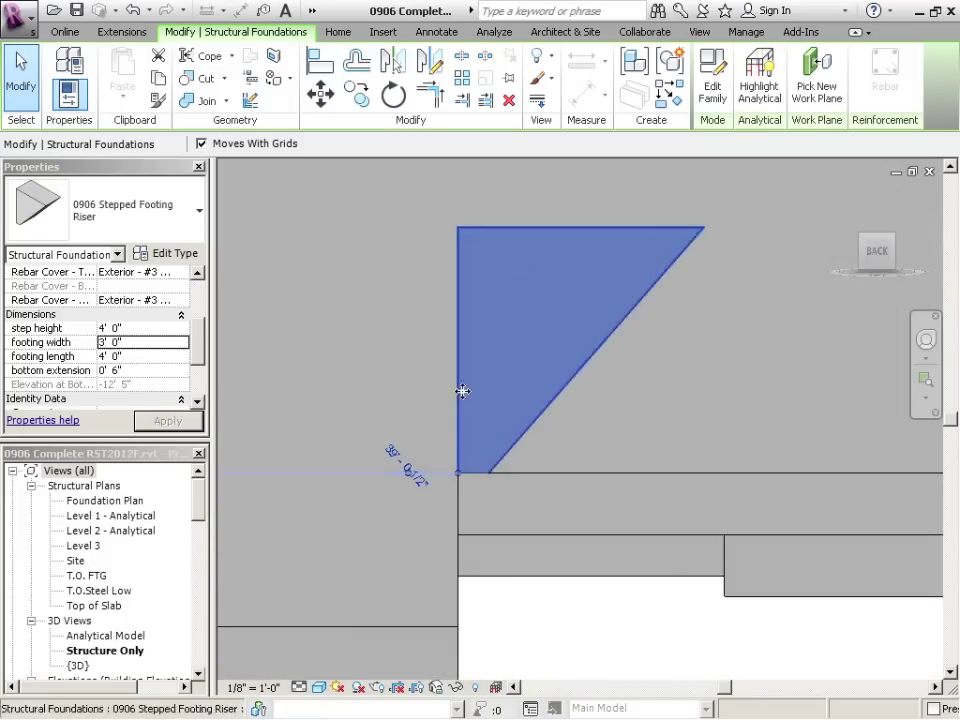
pyautogui.moveTo(484, 429); pyautogui.dragTo(521, 389, button='middle')
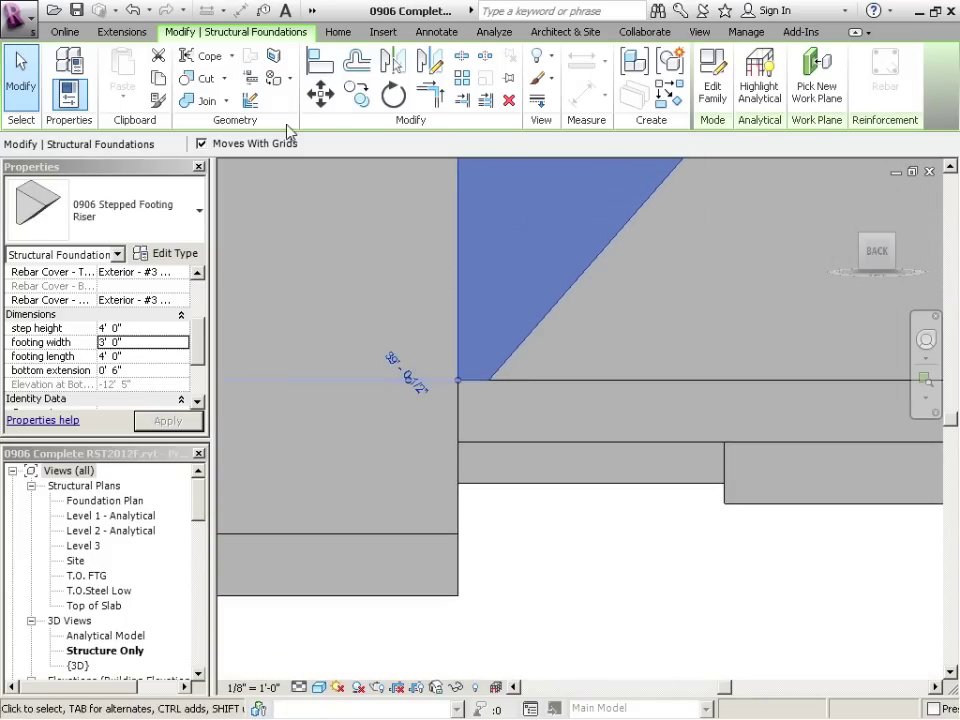
# Step: Move the riser from its bottom corner down to the lower footing corner
pyautogui.click(320, 93)
pyautogui.click(460, 384)
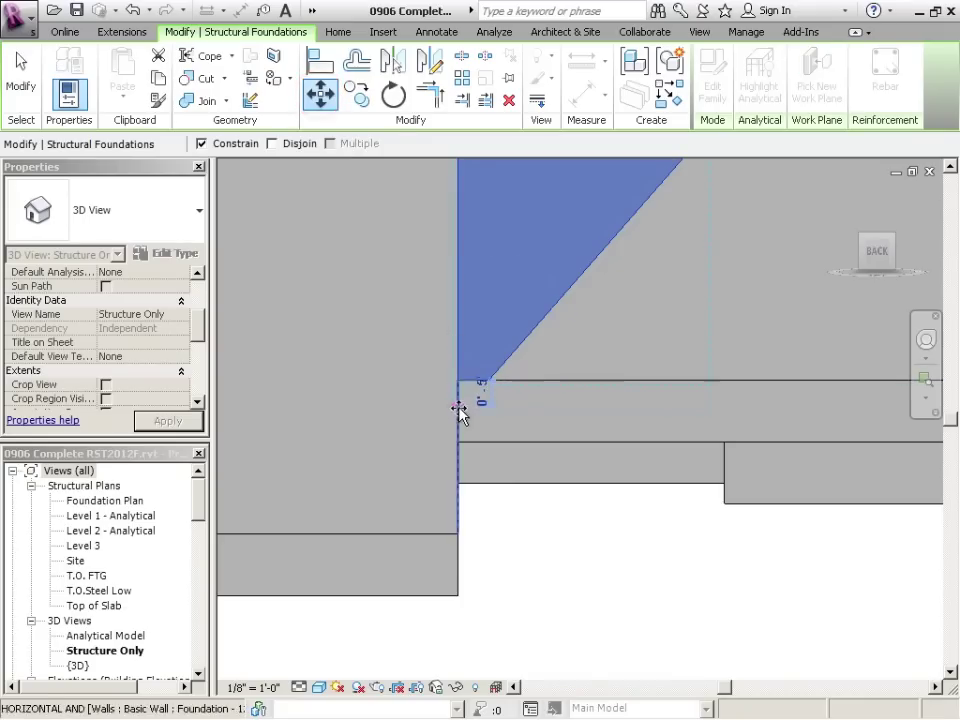
pyautogui.click(458, 596)
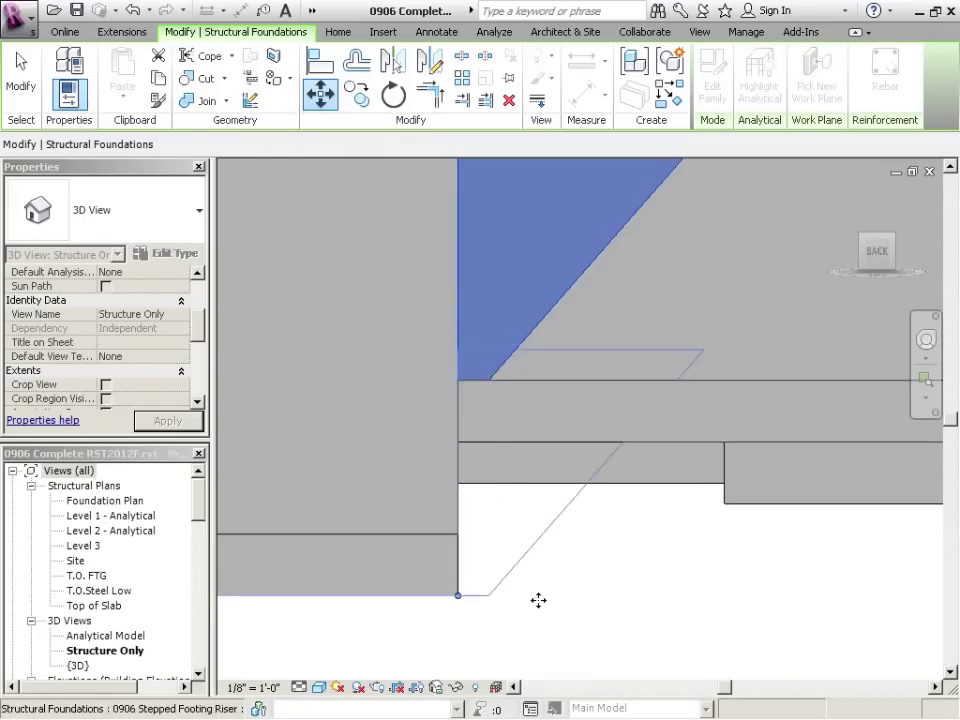
pyautogui.click(583, 570)
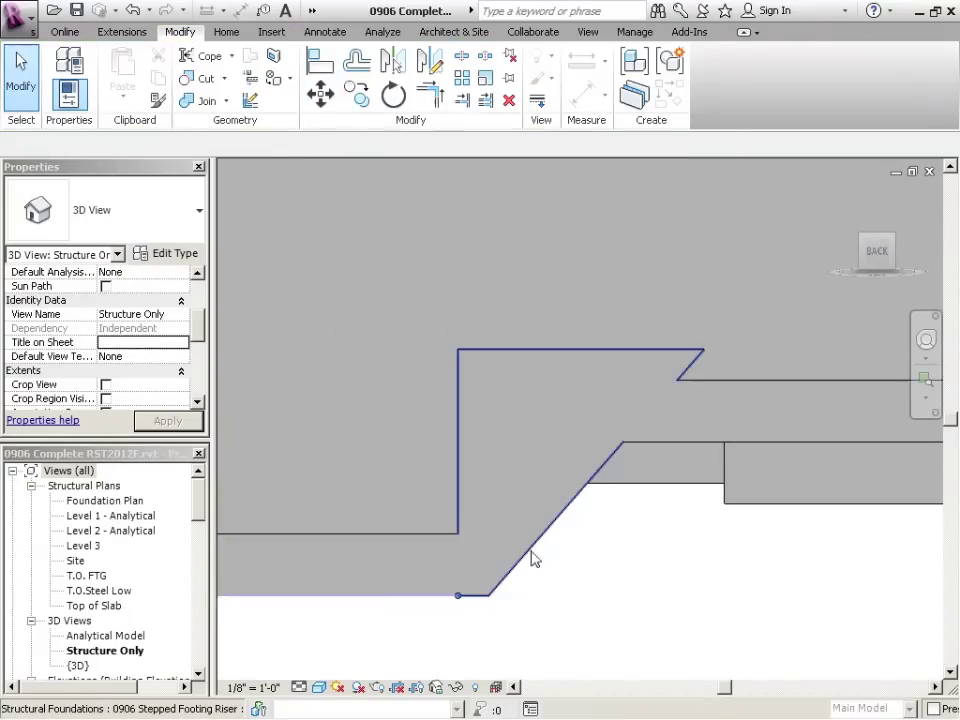
pyautogui.click(534, 562)
pyautogui.click(581, 602)
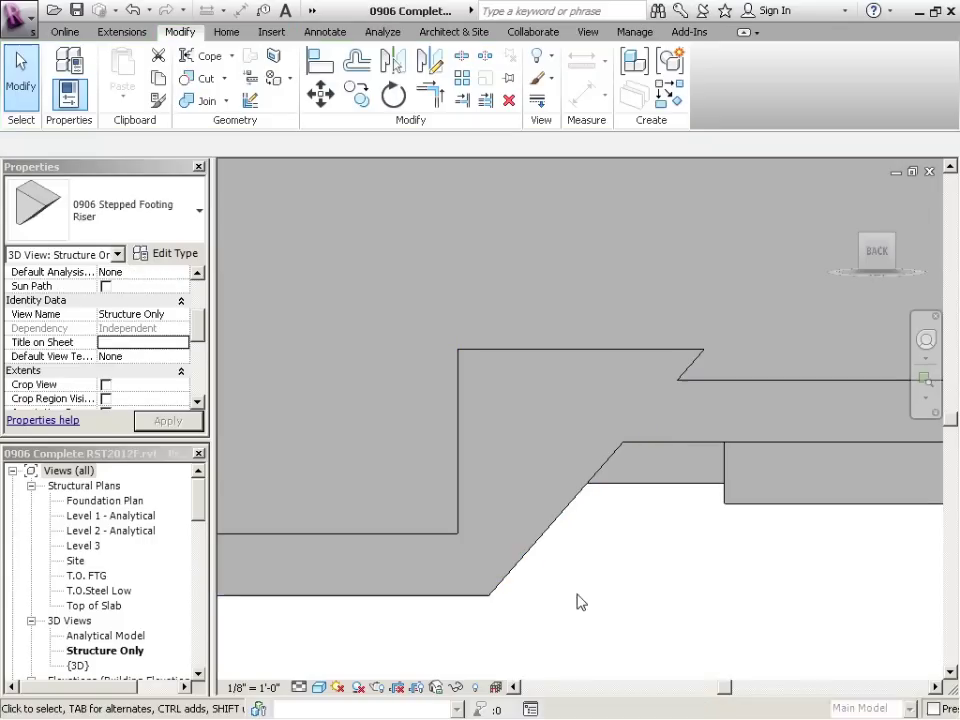
pyautogui.click(527, 564)
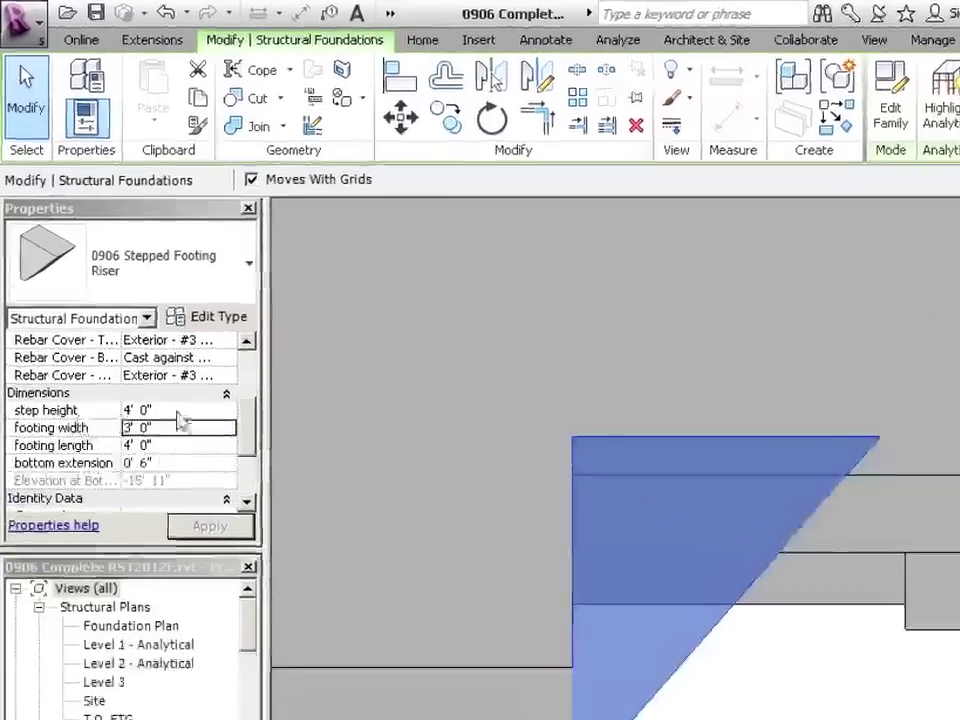
pyautogui.click(145, 328)
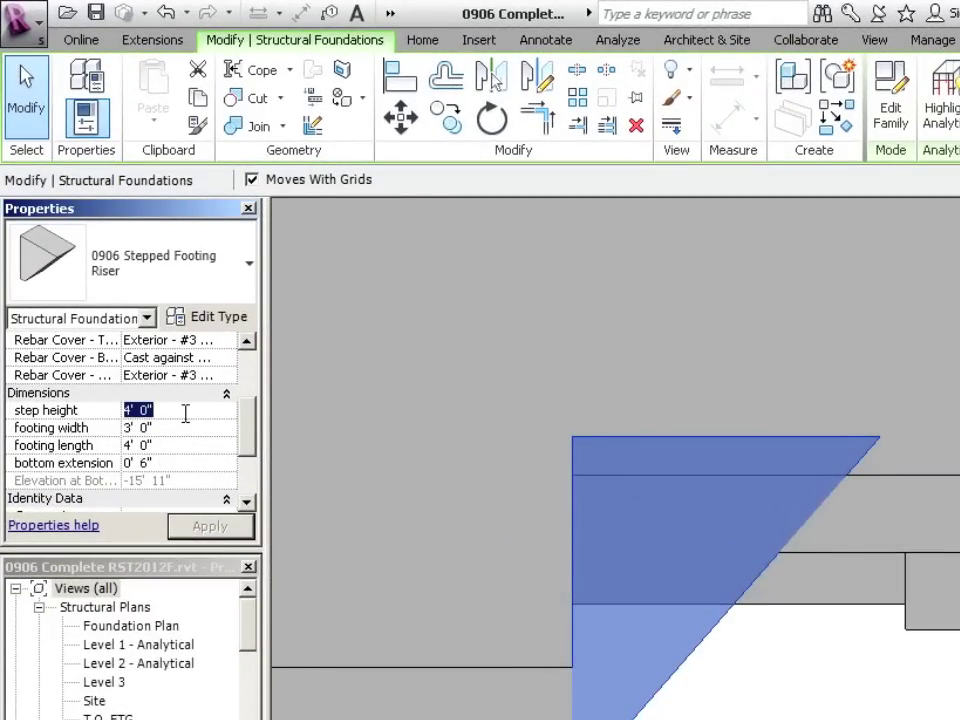
pyautogui.click(185, 413)
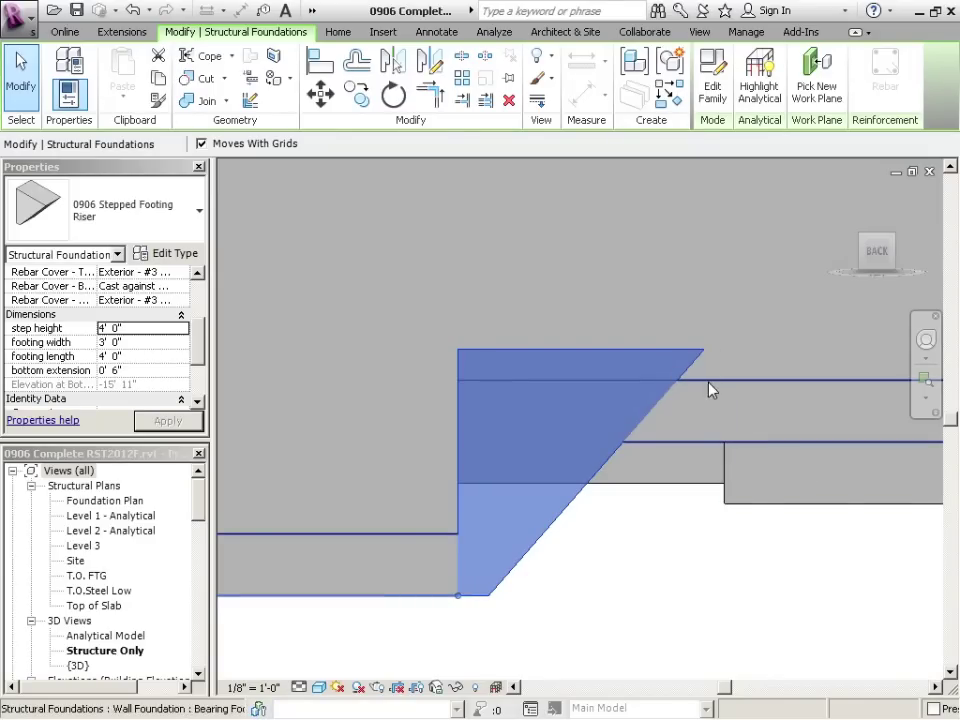
pyautogui.click(630, 593)
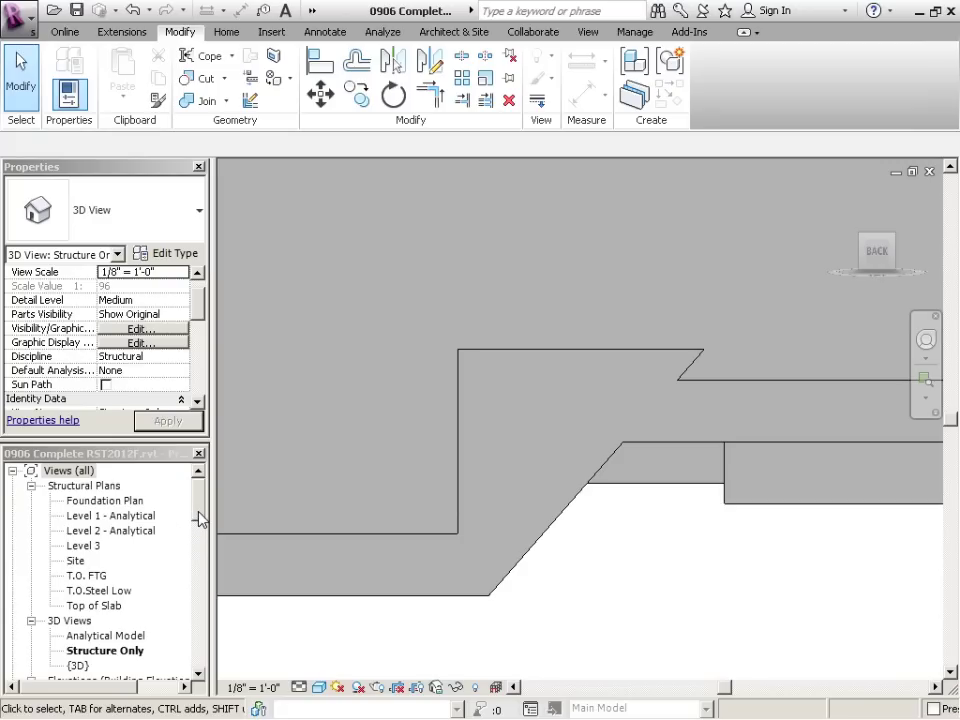
pyautogui.scroll(-3, 197, 518)
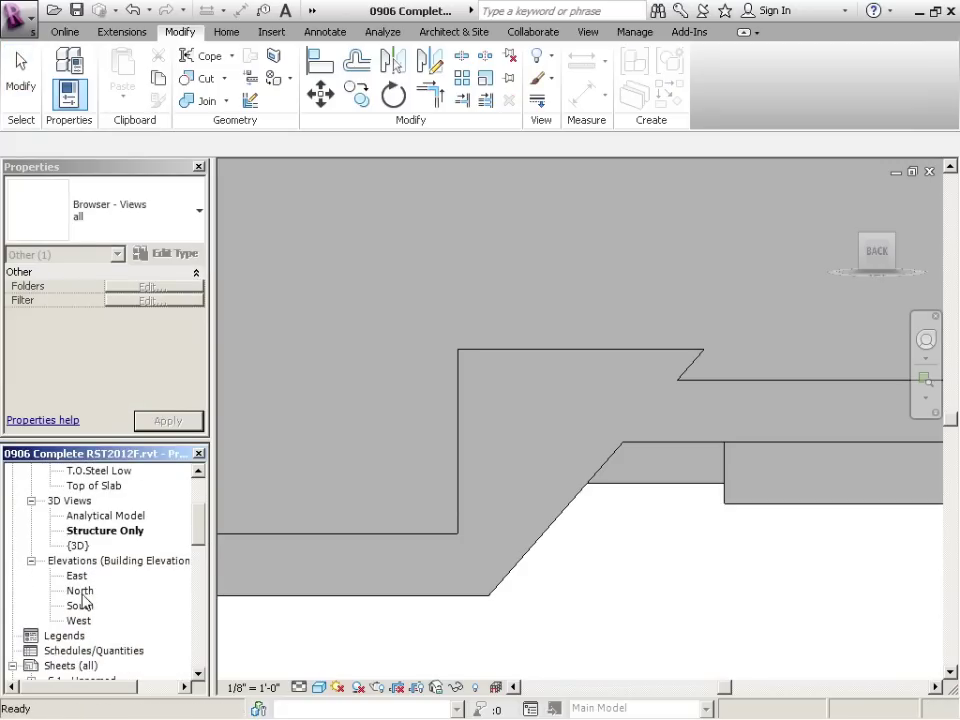
pyautogui.doubleClick(80, 591)
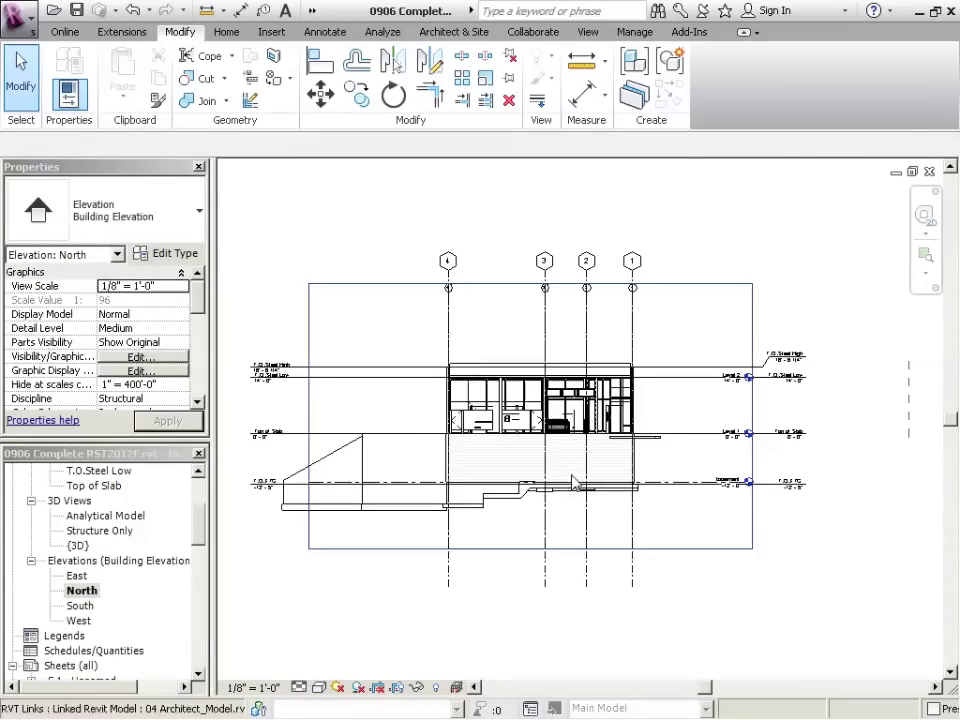
pyautogui.scroll(10, 572, 483)
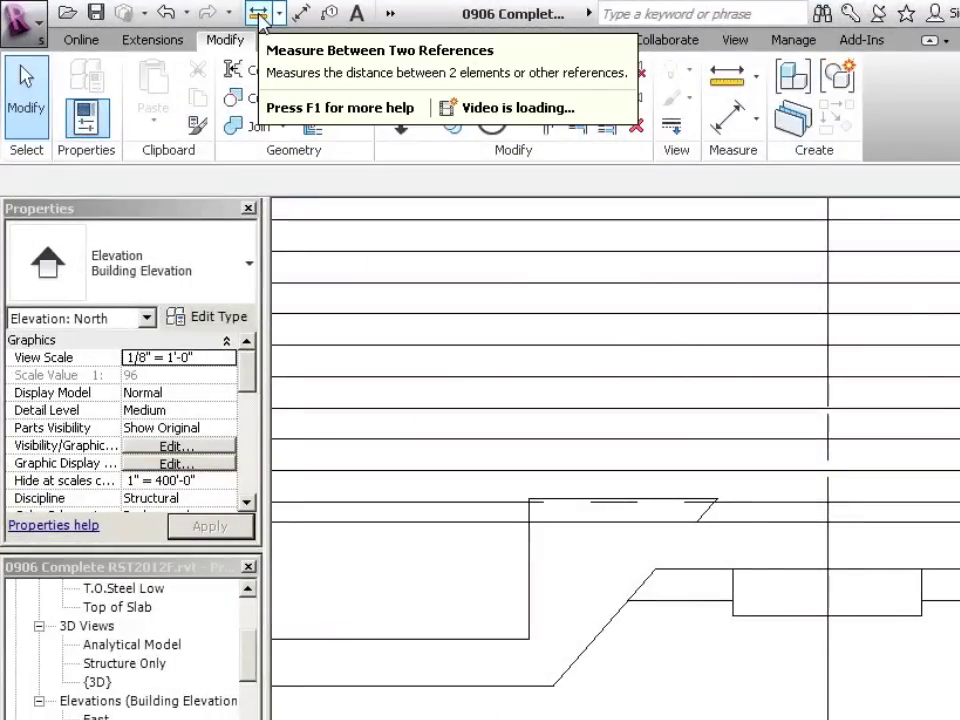
pyautogui.click(258, 14)
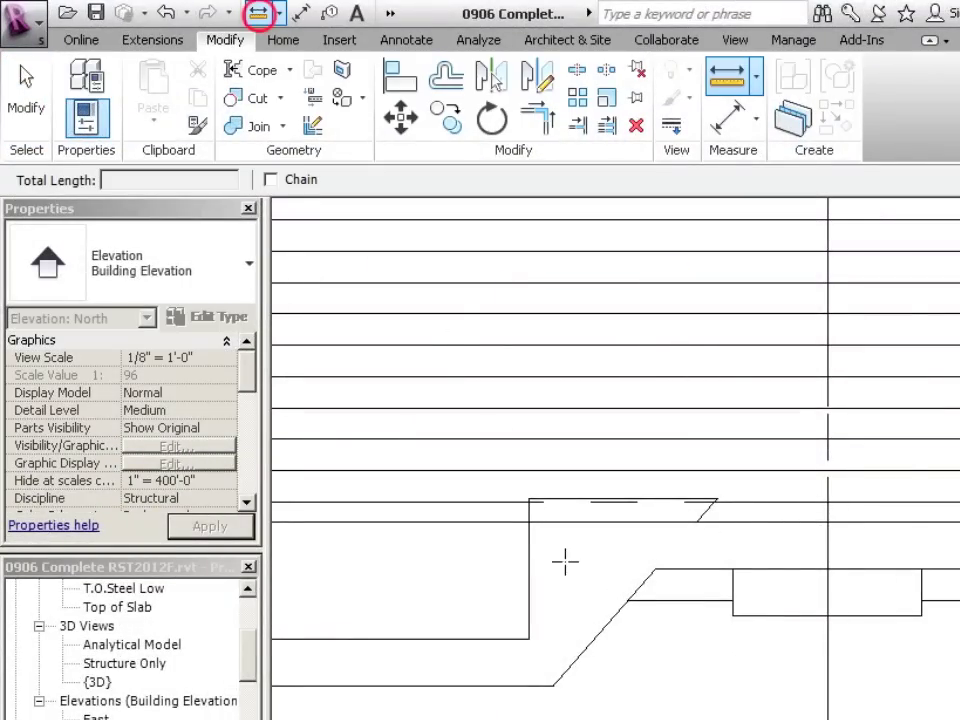
pyautogui.click(697, 522)
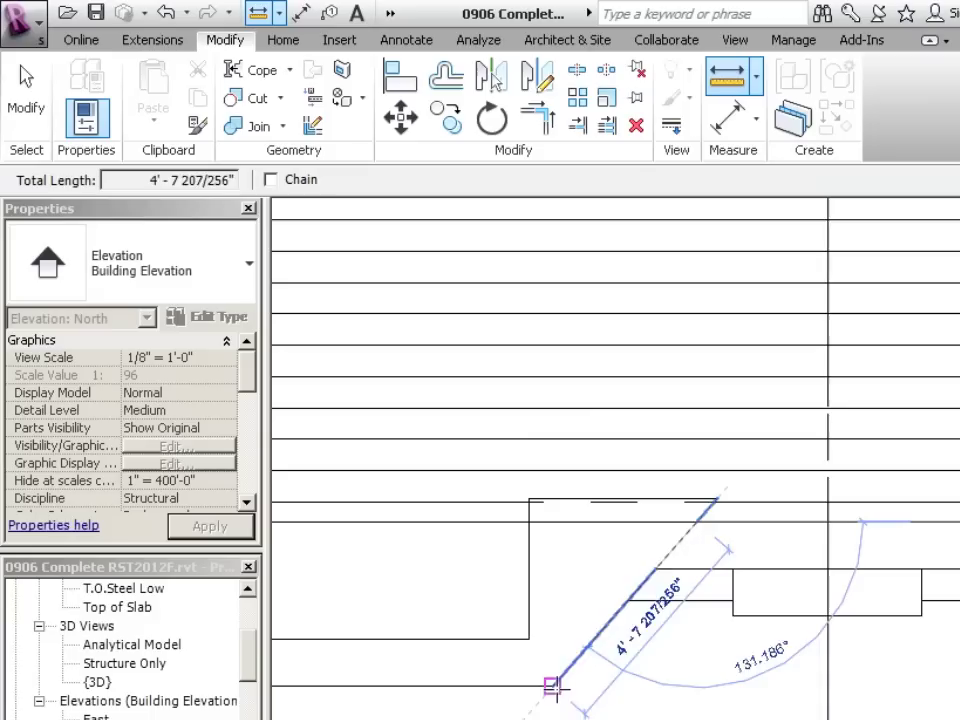
pyautogui.click(697, 684)
pyautogui.click(697, 688)
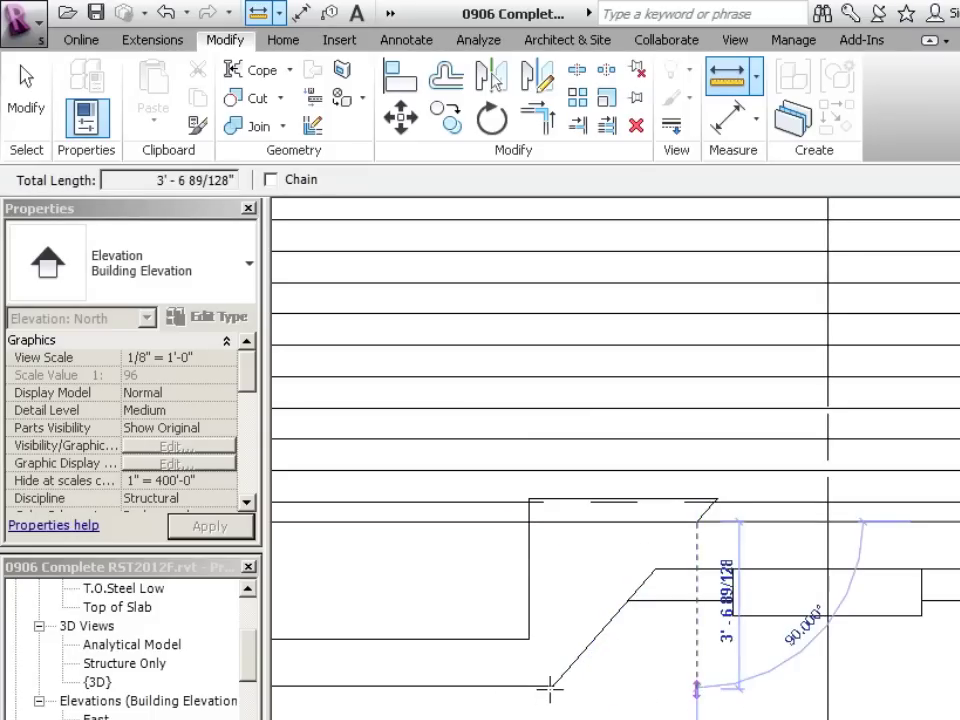
pyautogui.press('Escape')
pyautogui.press('Escape')
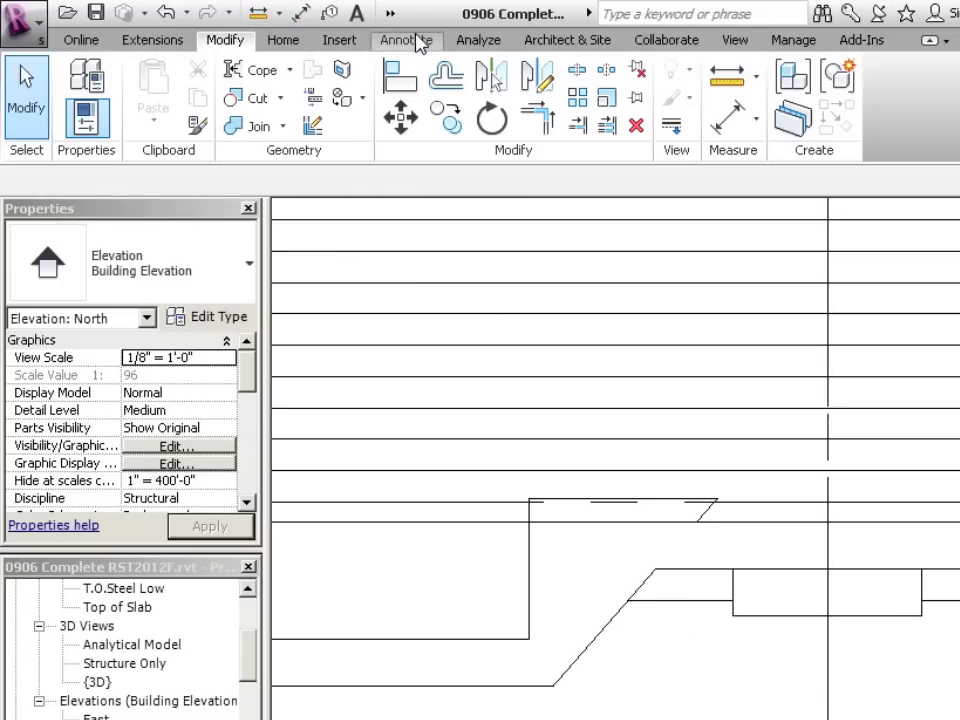
pyautogui.click(405, 40)
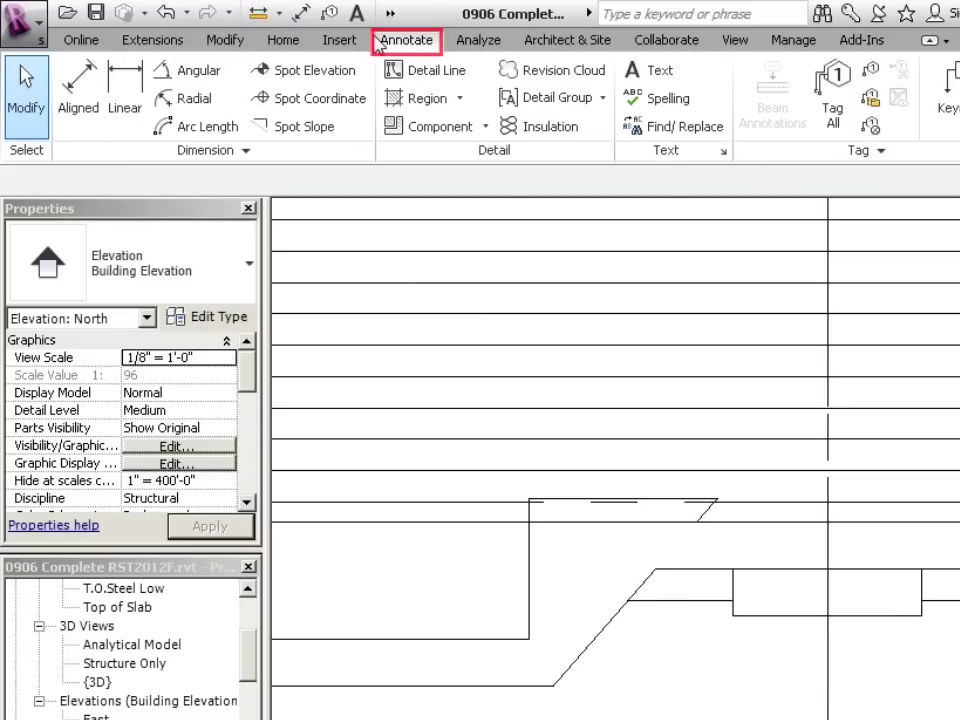
pyautogui.click(82, 95)
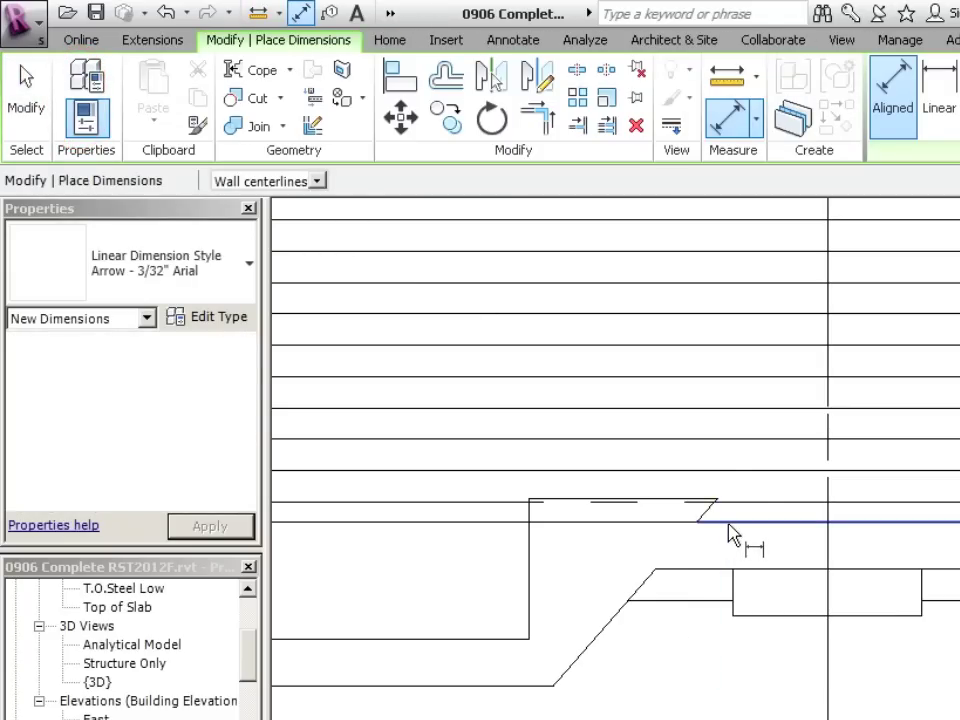
pyautogui.click(731, 534)
pyautogui.click(514, 688)
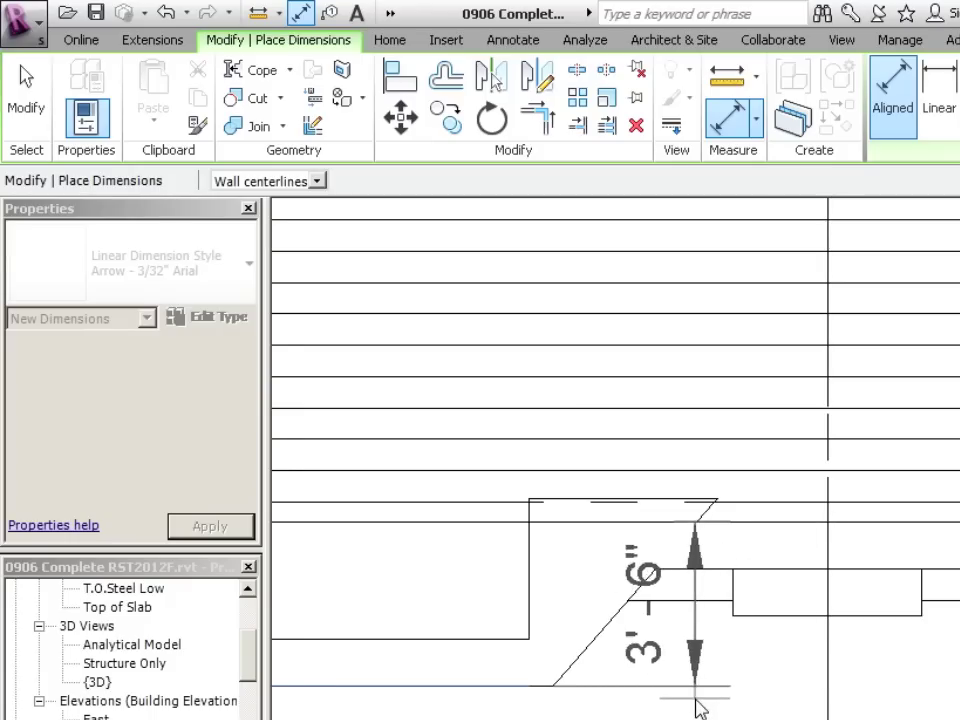
pyautogui.press('Escape')
pyautogui.press('Escape')
# Step: Set the selected riser's step height to 3' 6" in Properties and apply
pyautogui.click(560, 681)
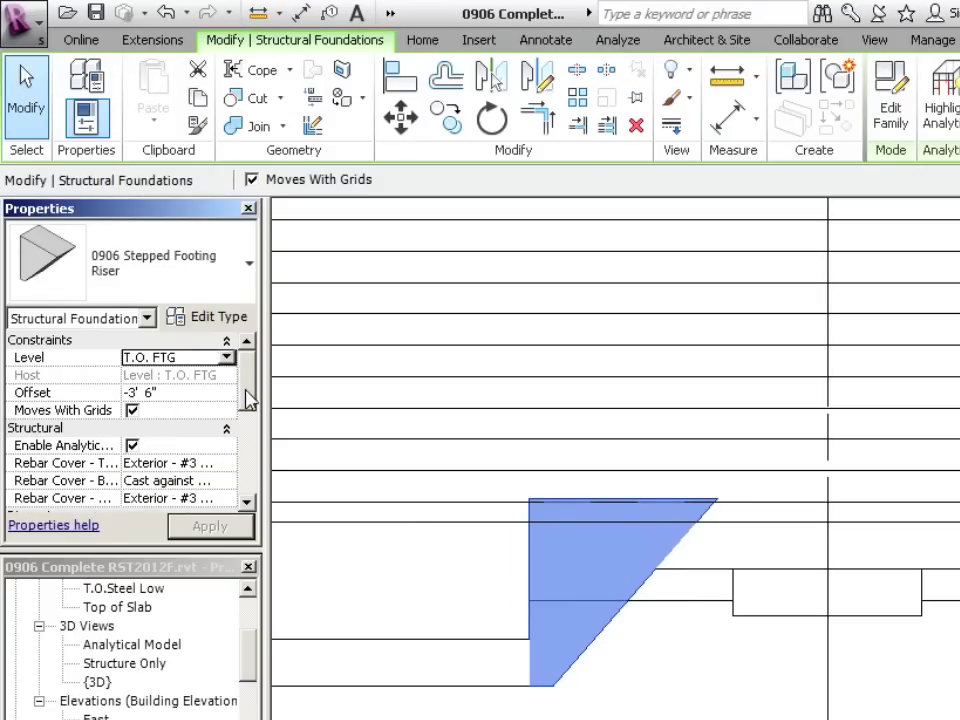
pyautogui.moveTo(242, 392); pyautogui.dragTo(200, 450)
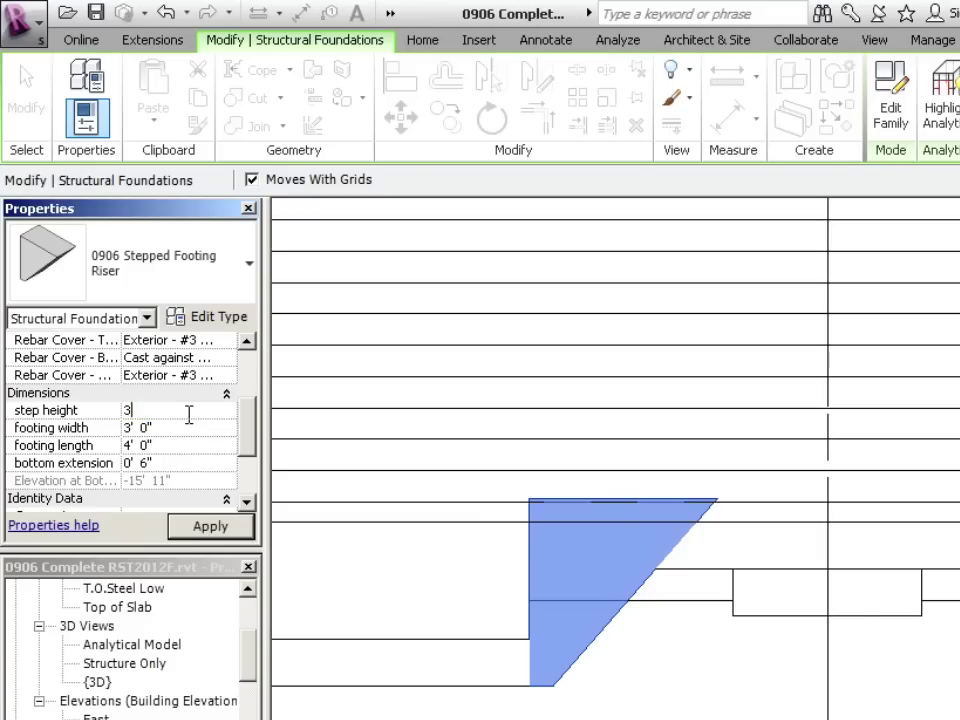
pyautogui.click(218, 537)
pyautogui.click(670, 706)
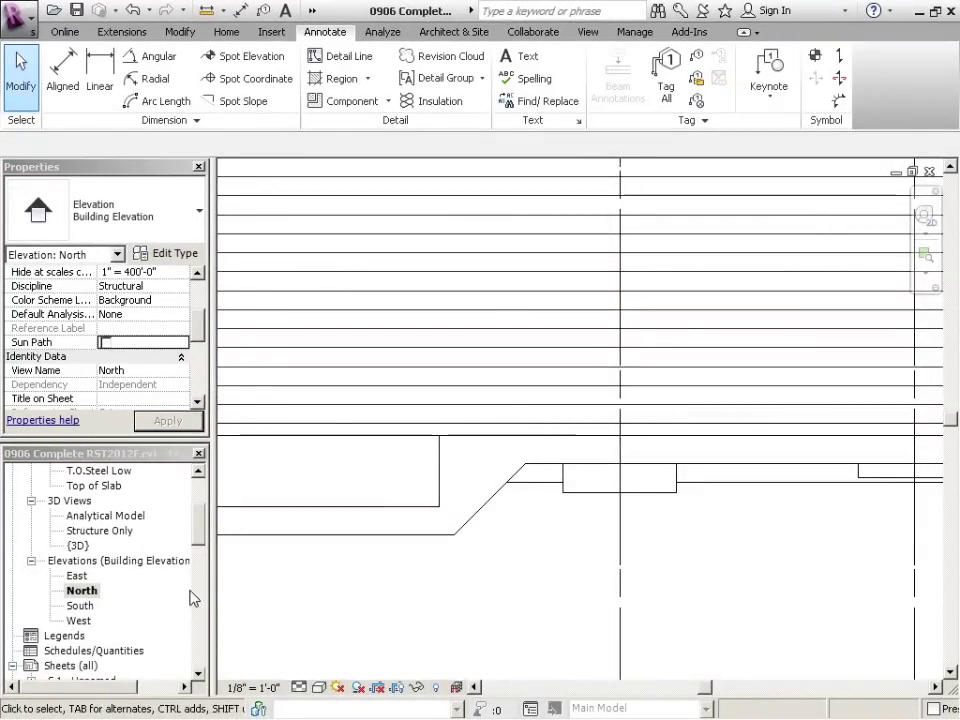
# Step: Open the Structure Only 3D view, orbit to an angled view and select the riser
pyautogui.doubleClick(98, 531)
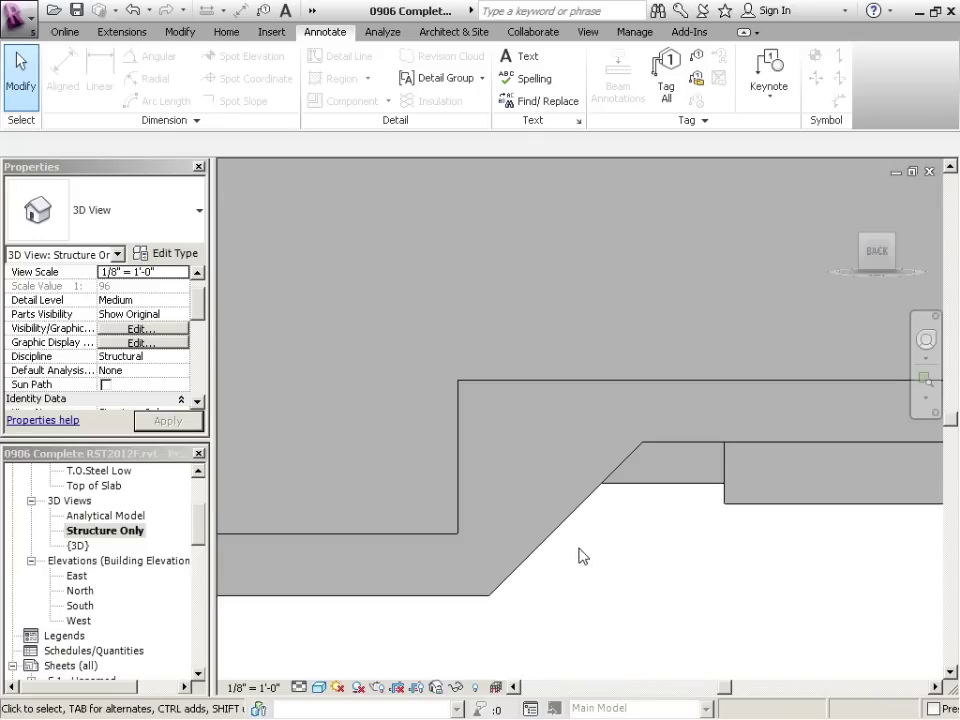
pyautogui.keyDown('shift'); pyautogui.moveTo(536, 453); pyautogui.dragTo(664, 514, button='middle'); pyautogui.keyUp('shift')
pyautogui.scroll(3, 600, 430)
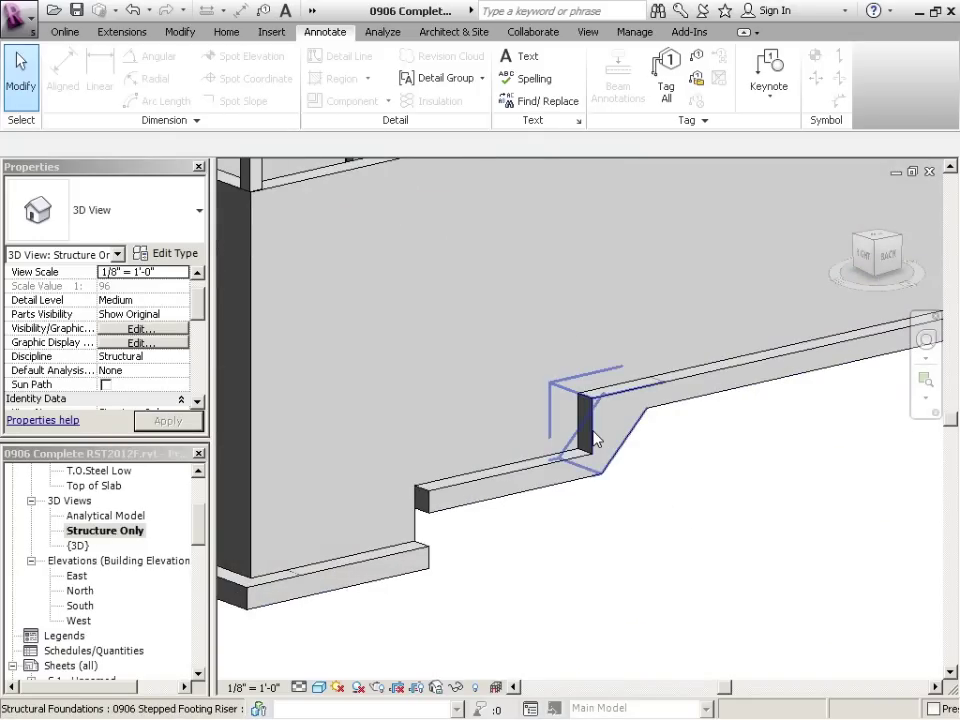
pyautogui.click(593, 438)
pyautogui.scroll(2, 430, 380)
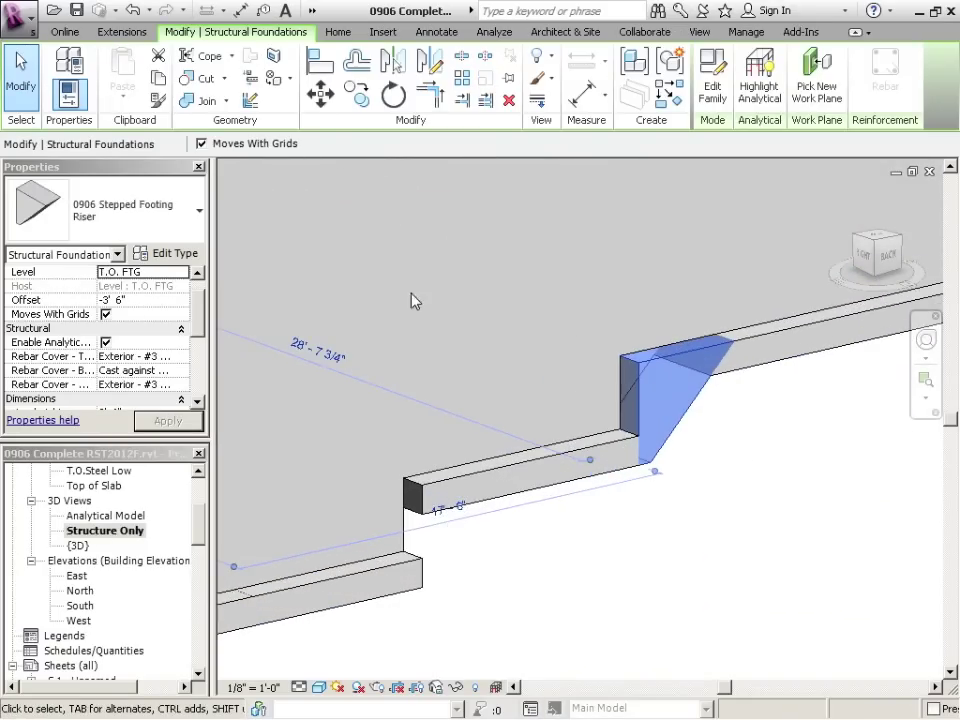
# Step: Copy the riser from its bottom corner to the lower step on the left
pyautogui.click(360, 104)
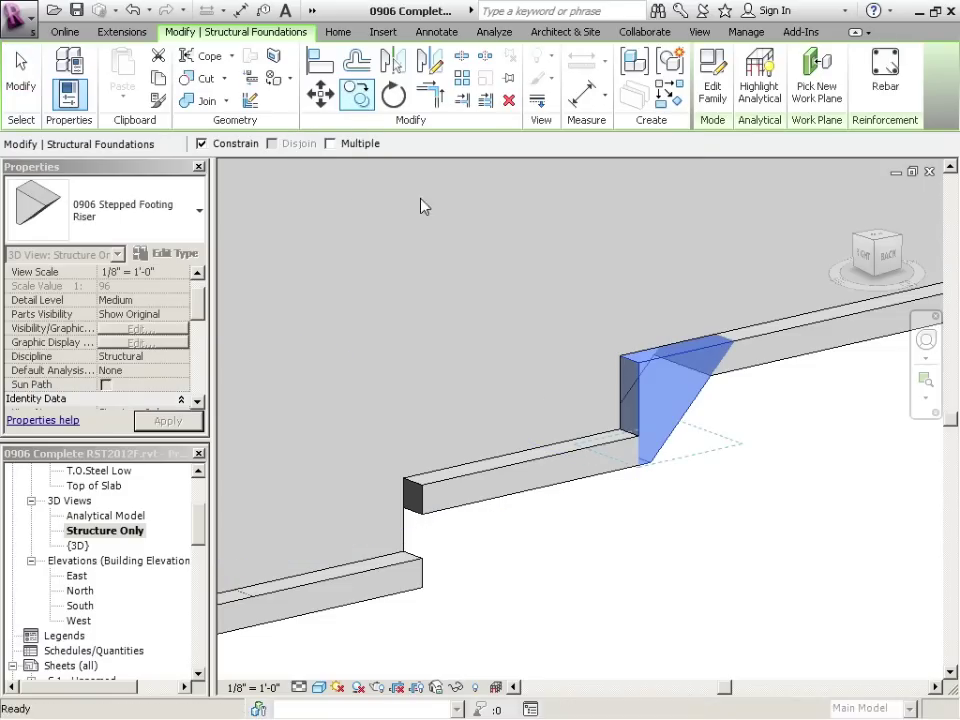
pyautogui.click(643, 471)
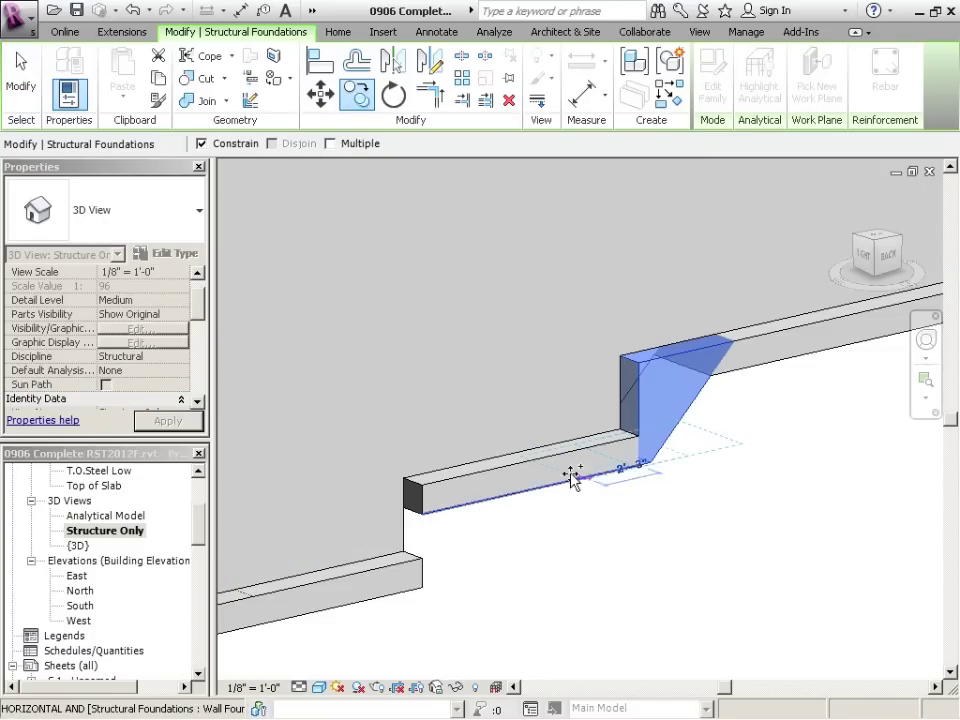
pyautogui.click(422, 512)
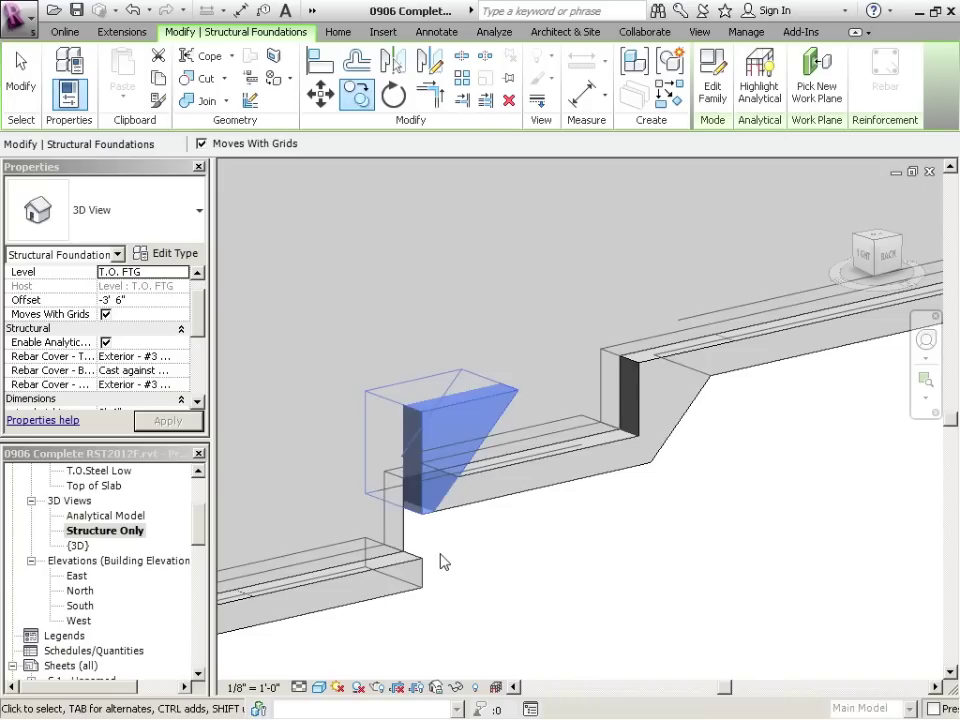
pyautogui.click(322, 97)
pyautogui.click(423, 516)
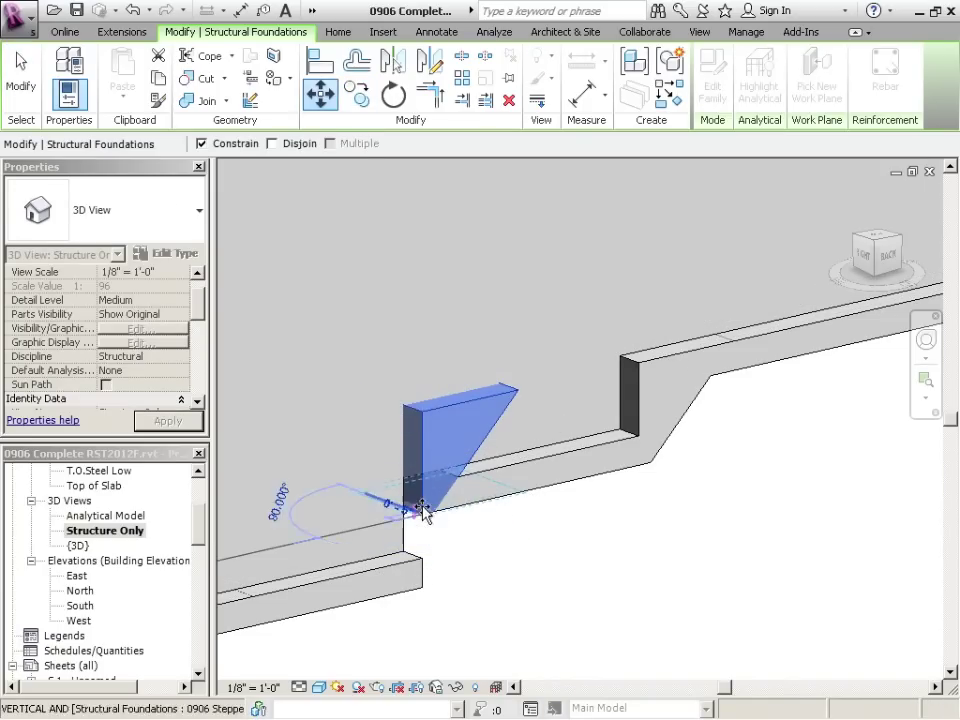
pyautogui.press('Escape')
pyautogui.press('Escape')
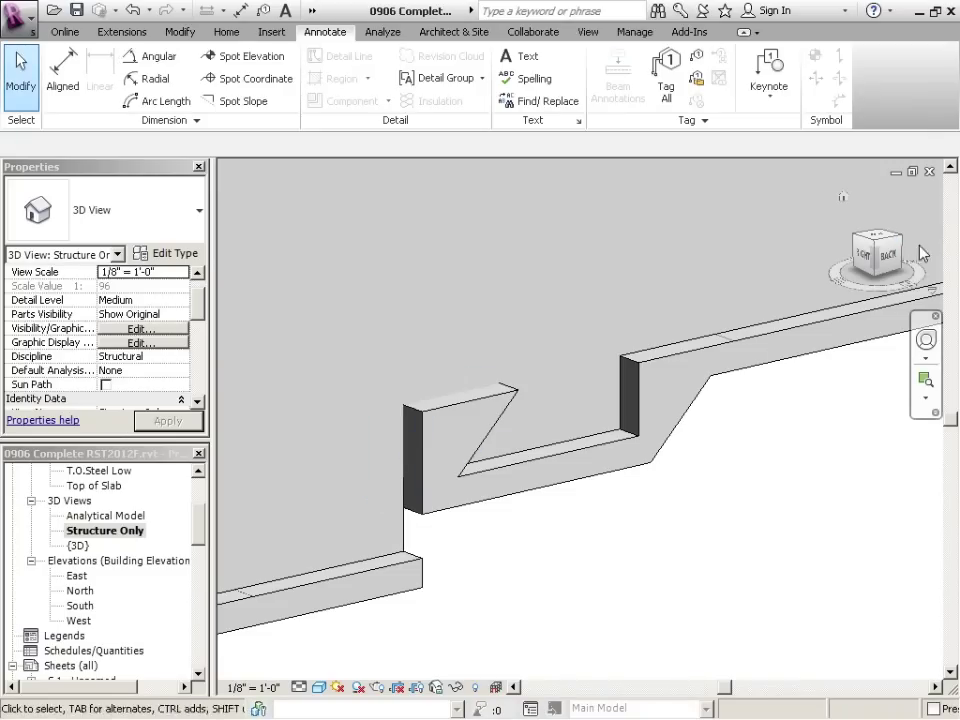
# Step: From the Back view, move the copied riser down onto the bottom footing line (-6' 0")
pyautogui.click(891, 257)
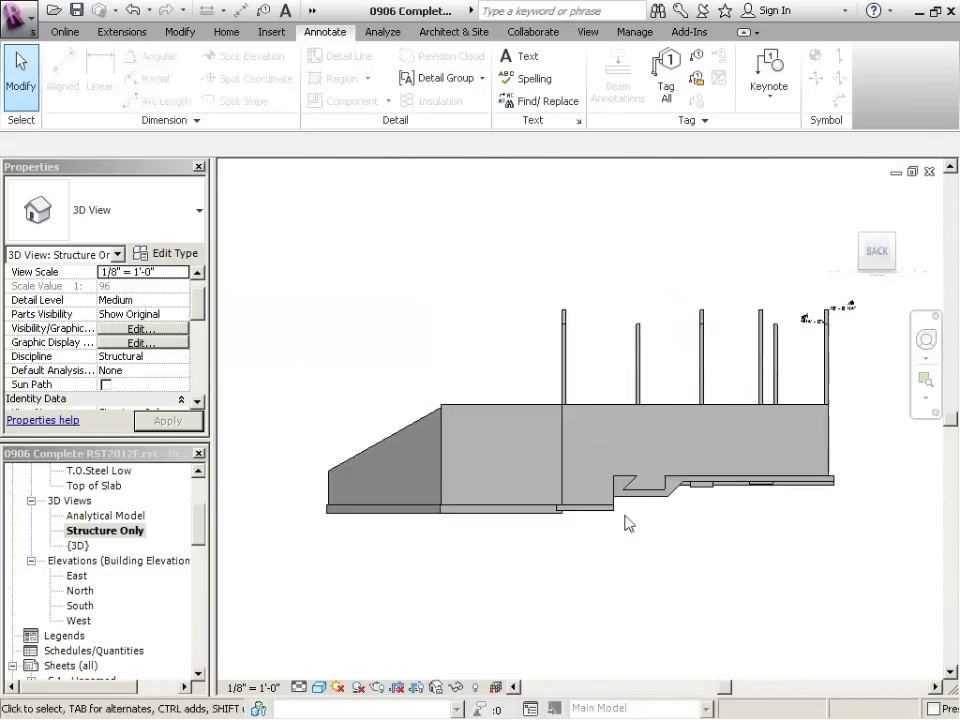
pyautogui.scroll(4, 642, 516)
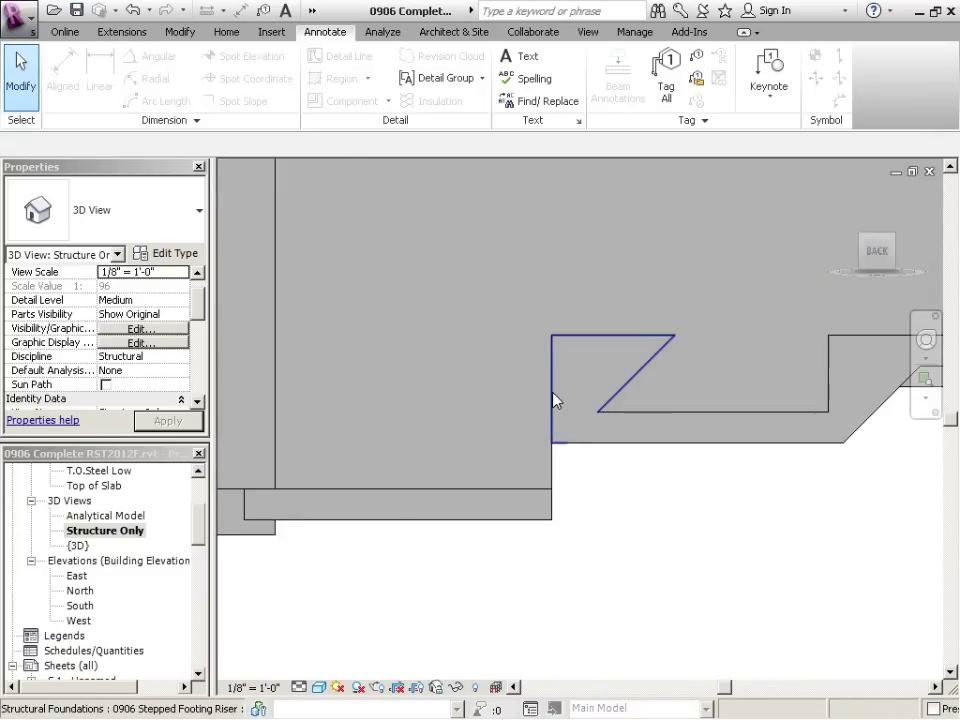
pyautogui.click(556, 405)
pyautogui.scroll(3, 643, 506)
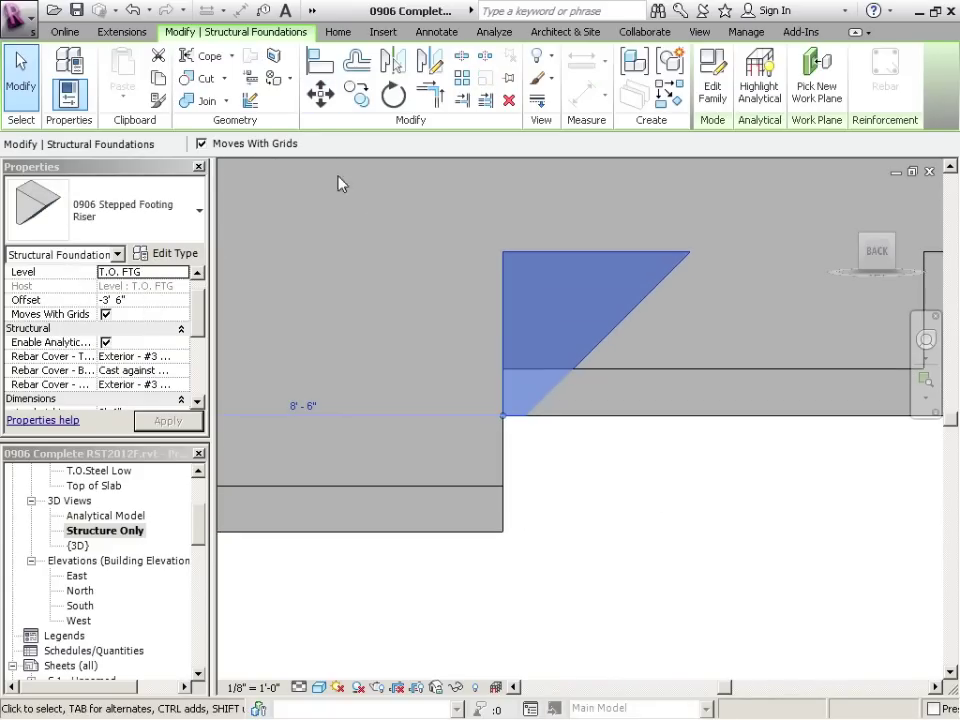
pyautogui.click(318, 95)
pyautogui.click(503, 414)
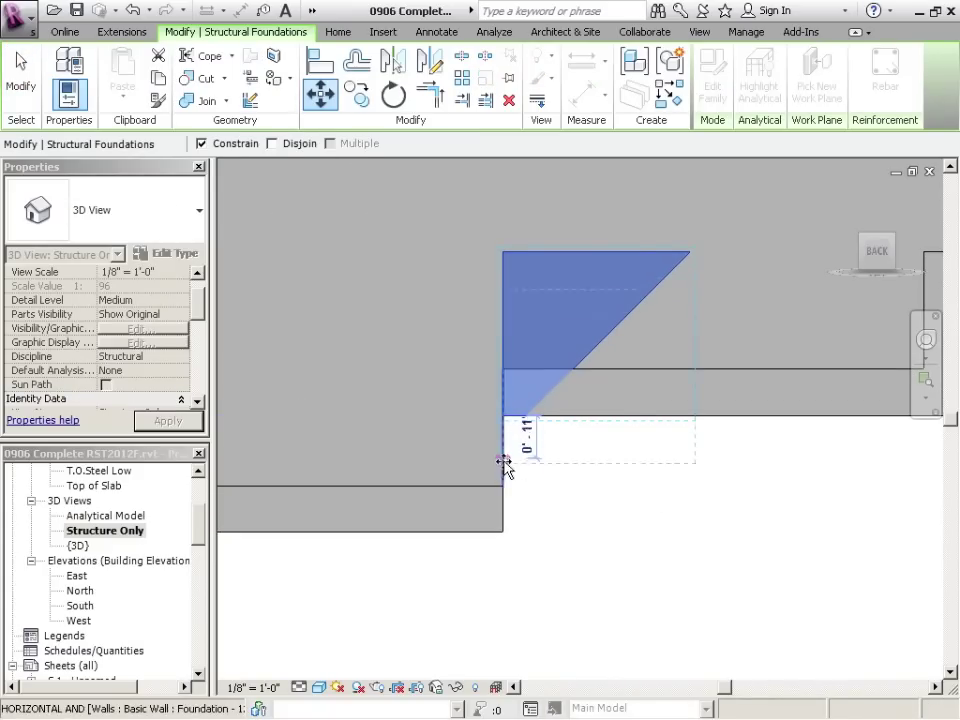
pyautogui.click(504, 530)
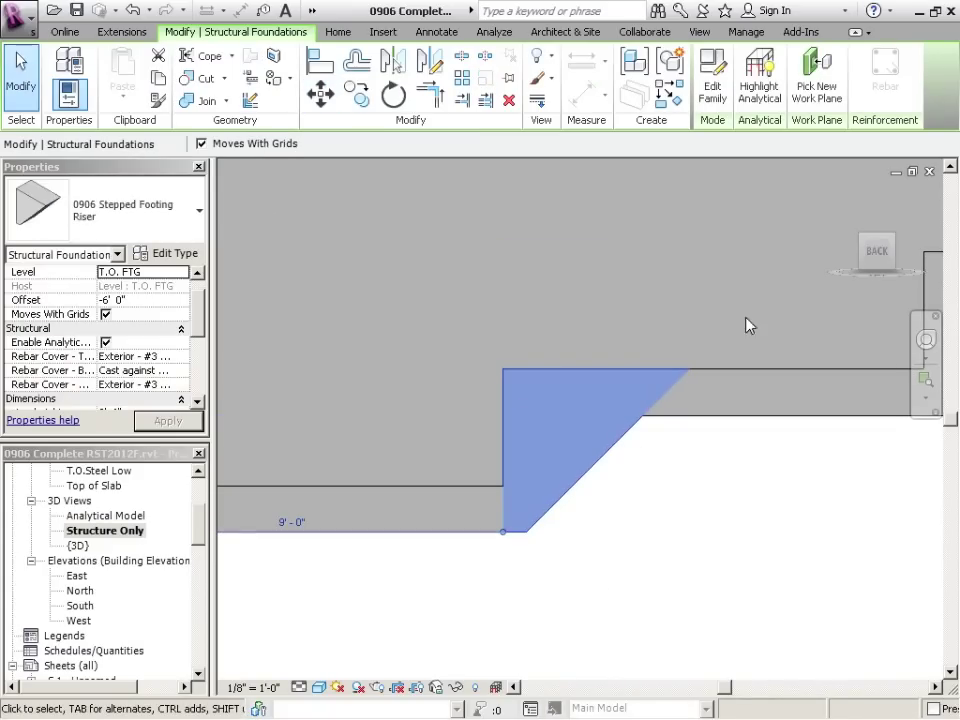
pyautogui.click(862, 244)
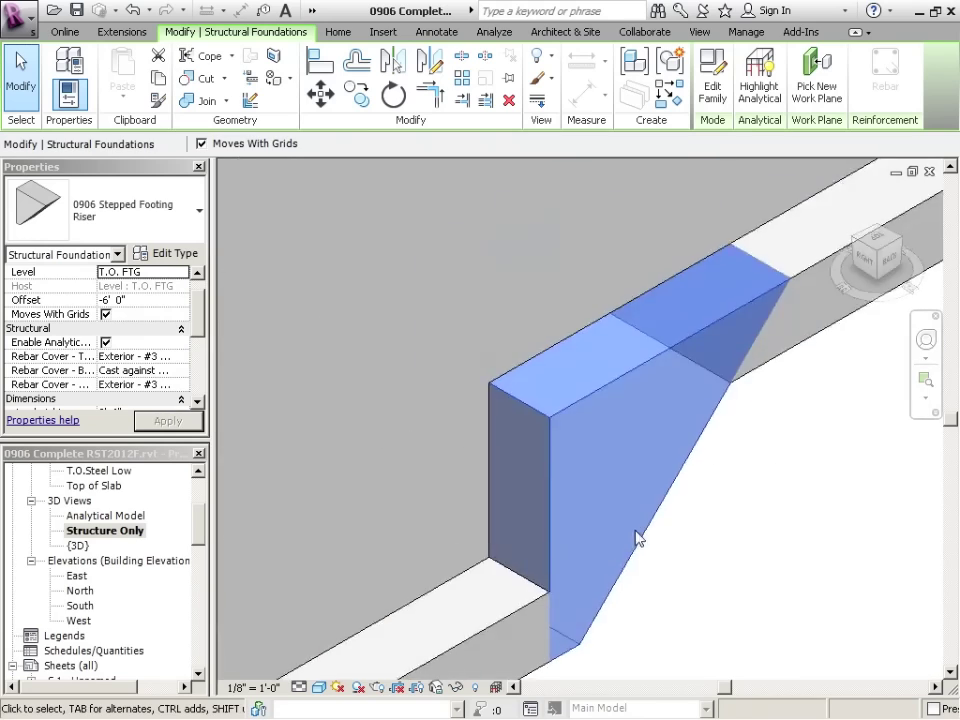
pyautogui.scroll(-3, 665, 502)
pyautogui.press('Escape')
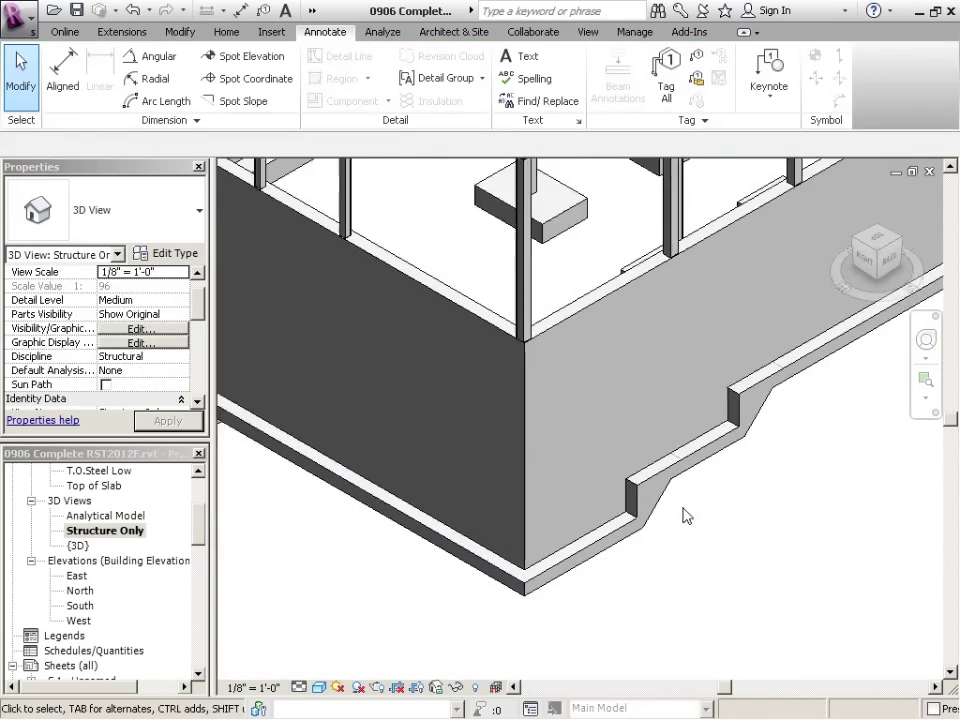
pyautogui.click(665, 521)
pyautogui.moveTo(677, 531)
pyautogui.keyDown('shift'); pyautogui.mouseDown(button='middle')
pyautogui.moveTo(841, 566)
pyautogui.moveTo(660, 536)
pyautogui.mouseUp(button='middle'); pyautogui.keyUp('shift')
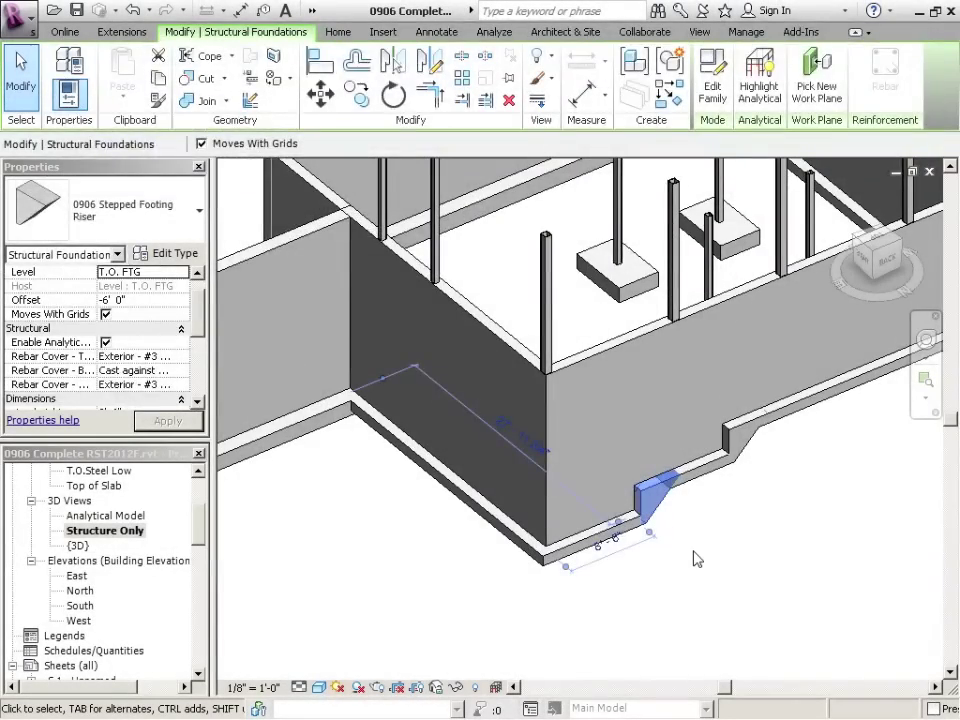
pyautogui.press('Escape')
pyautogui.scroll(-2, 796, 478)
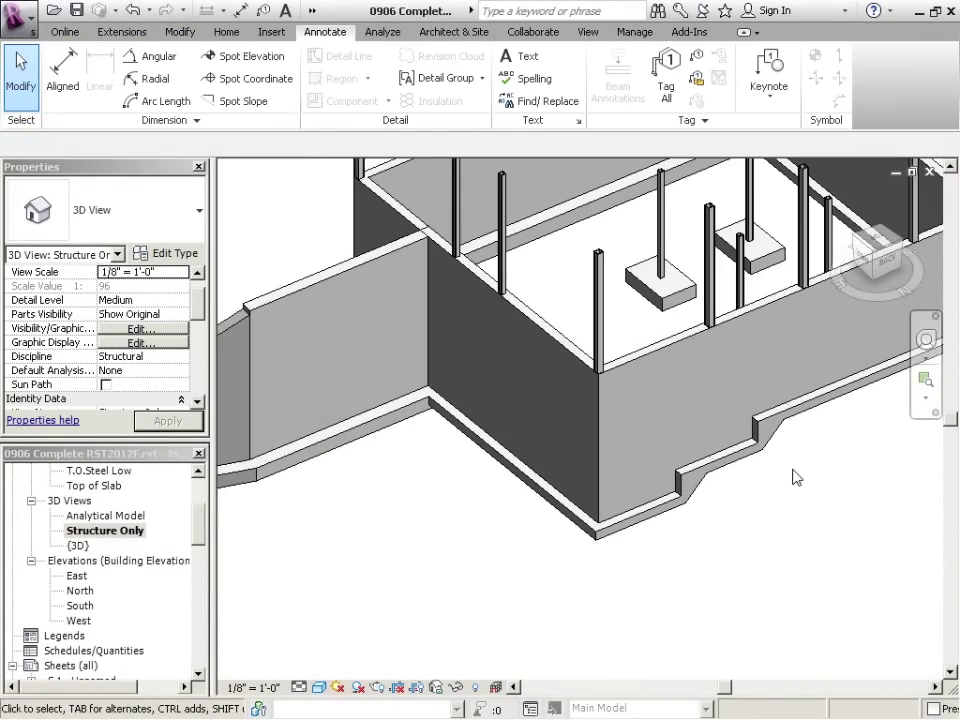
pyautogui.scroll(-1, 780, 516)
pyautogui.moveTo(731, 577); pyautogui.dragTo(838, 538, button='middle')
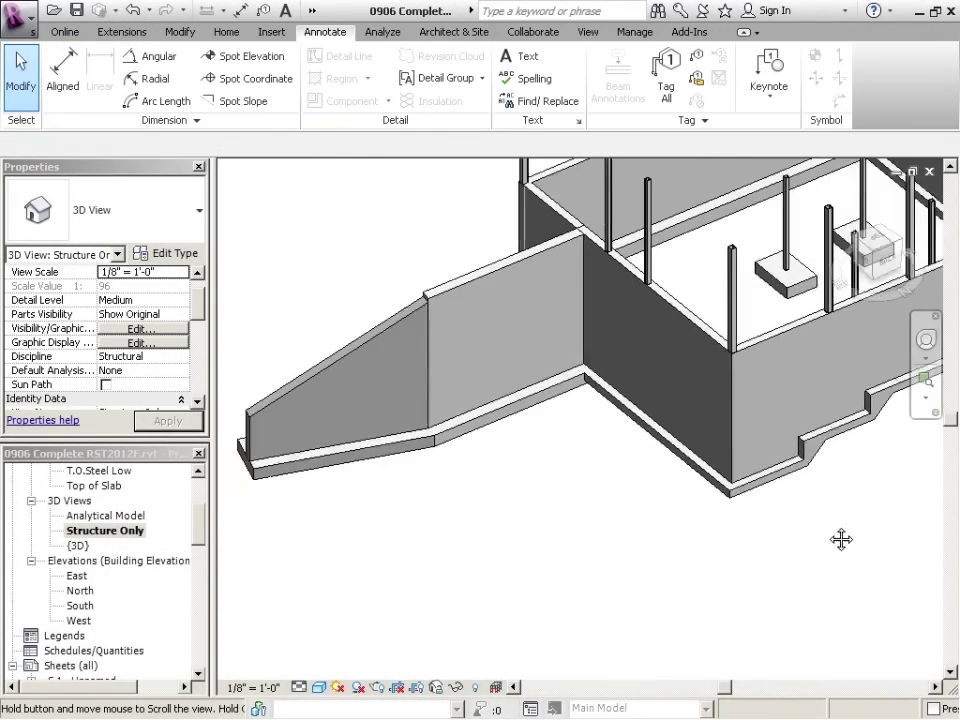